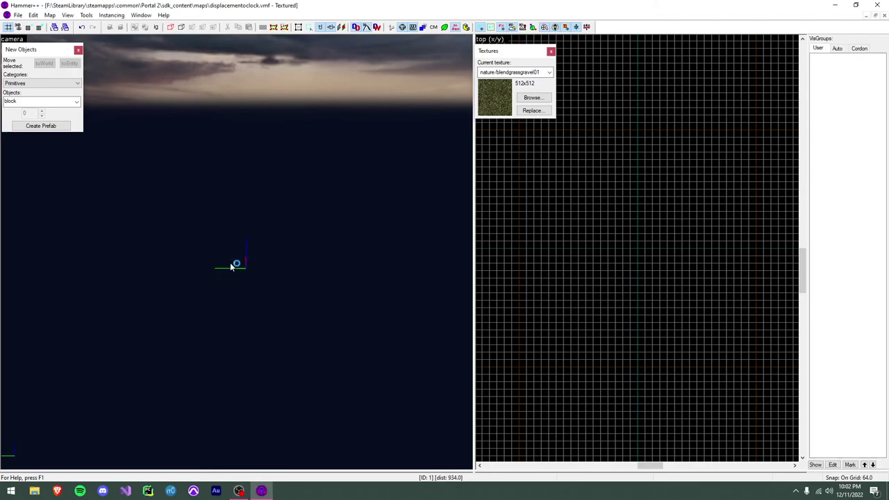
Step: Create a 512 × 512 × 64 block textured nature/blendgrassgravel01 as the terrain base
{"action": "left_click_drag", "start_coordinate": [241, 277], "coordinate": [236, 253]}
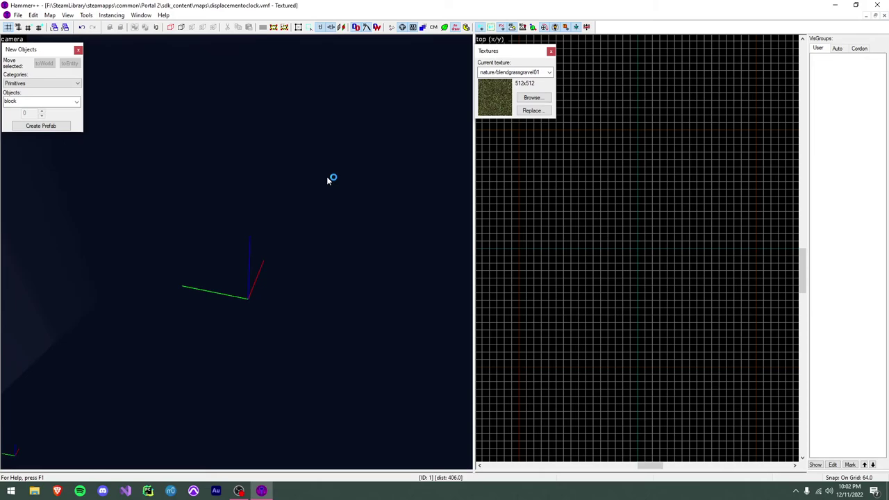
{"action": "scroll", "coordinate": [609, 242], "scroll_direction": "up", "scroll_amount": 8}
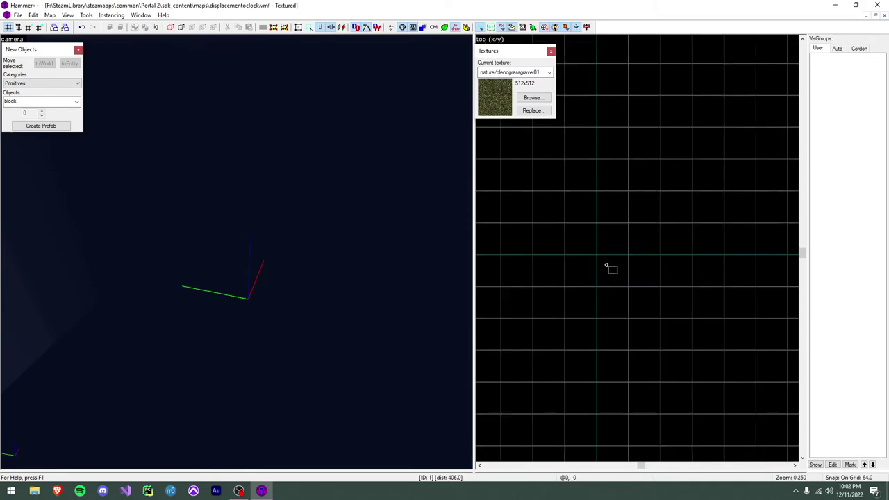
{"action": "scroll", "coordinate": [607, 266], "scroll_direction": "up", "scroll_amount": 4}
{"action": "scroll", "coordinate": [612, 251], "scroll_direction": "up", "scroll_amount": 3}
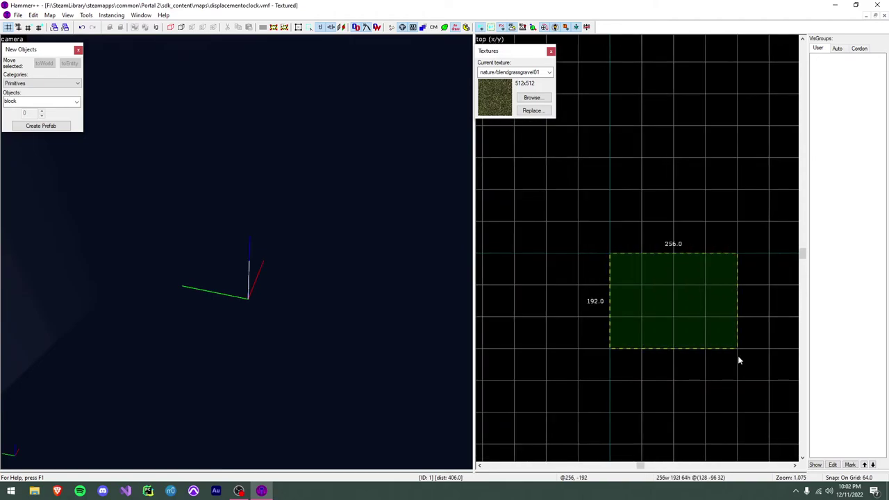
{"action": "left_click_drag", "start_coordinate": [735, 357], "coordinate": [783, 407]}
{"action": "scroll", "coordinate": [784, 407], "scroll_direction": "down", "scroll_amount": 6}
{"action": "scroll", "coordinate": [602, 265], "scroll_direction": "up", "scroll_amount": 3}
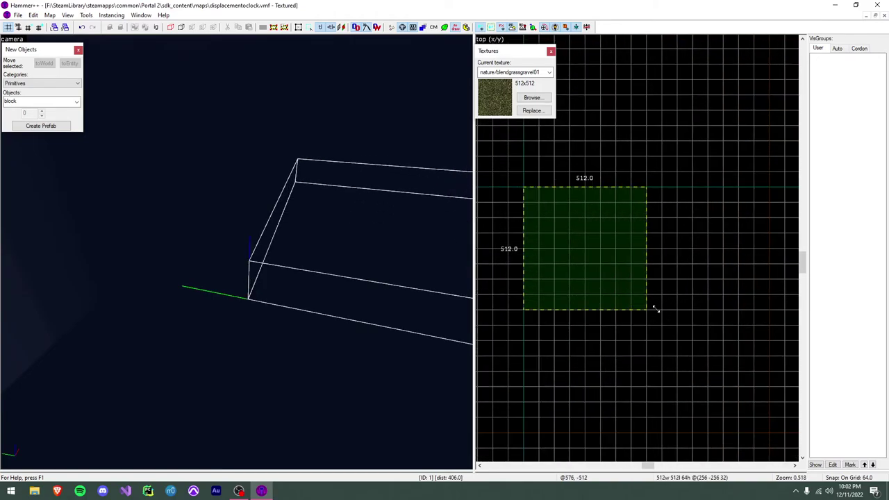
{"action": "key", "text": "Return"}
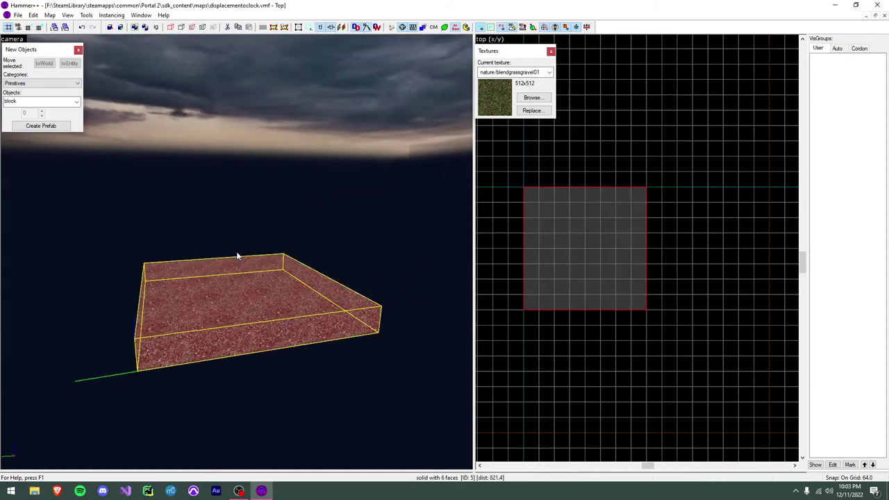
Step: Select the base block's top face in the Face Edit sheet
{"action": "scroll", "coordinate": [237, 256], "scroll_direction": "up", "scroll_amount": 3}
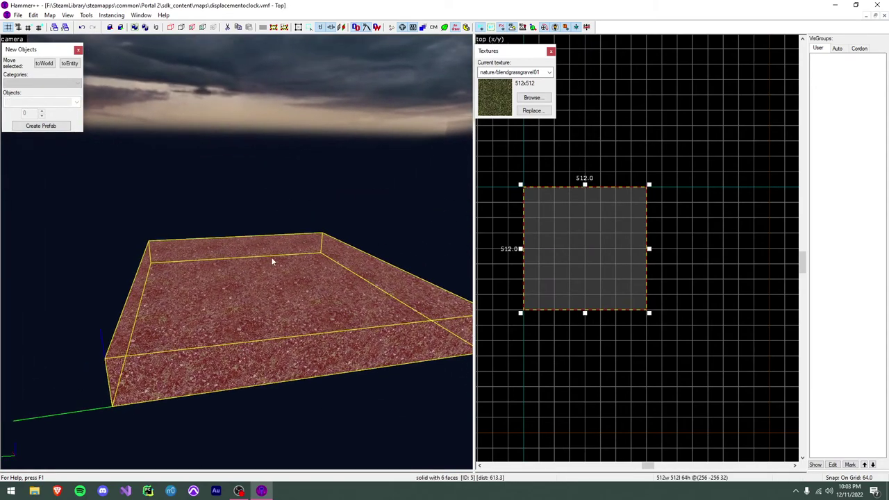
{"action": "key", "text": "Tab"}
{"action": "key", "text": "shift+a"}
{"action": "left_click", "coordinate": [218, 318]}
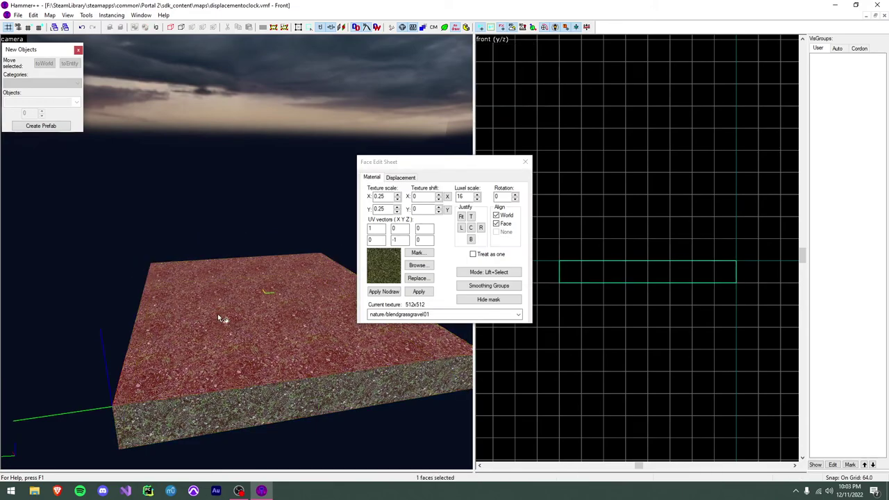
{"action": "left_click_drag", "start_coordinate": [419, 169], "coordinate": [581, 106]}
{"action": "key", "text": "z"}
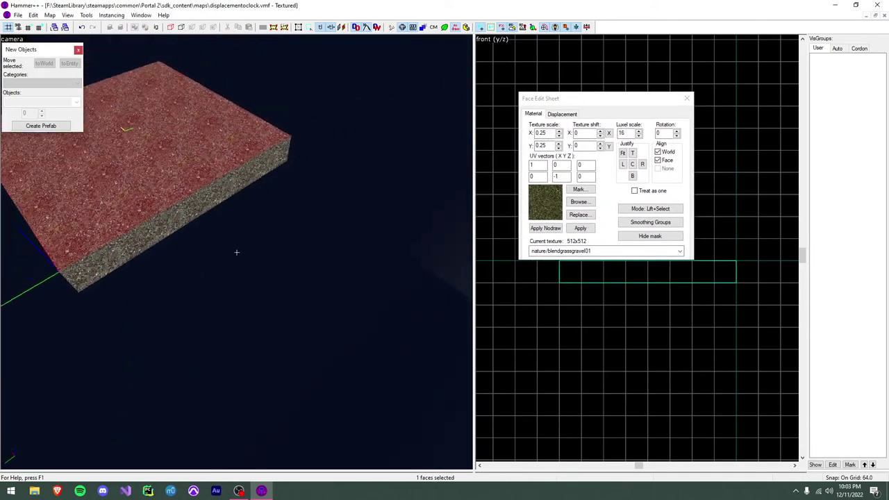
{"action": "scroll", "coordinate": [237, 252], "scroll_direction": "down", "scroll_amount": 3}
{"action": "scroll", "coordinate": [237, 252], "scroll_direction": "up", "scroll_amount": 3}
{"action": "scroll", "coordinate": [237, 253], "scroll_direction": "up", "scroll_amount": 2}
{"action": "key", "text": "z"}
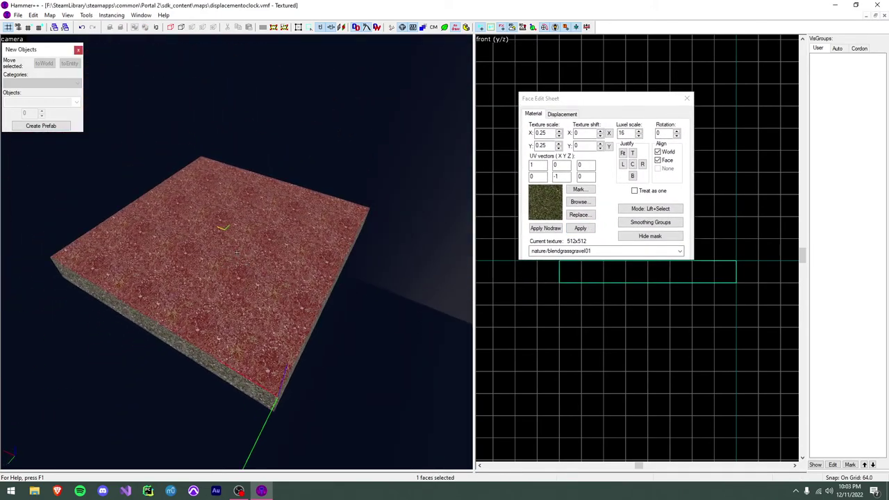
{"action": "key", "text": "z"}
{"action": "key", "text": "z"}
{"action": "scroll", "coordinate": [236, 252], "scroll_direction": "down", "scroll_amount": 3}
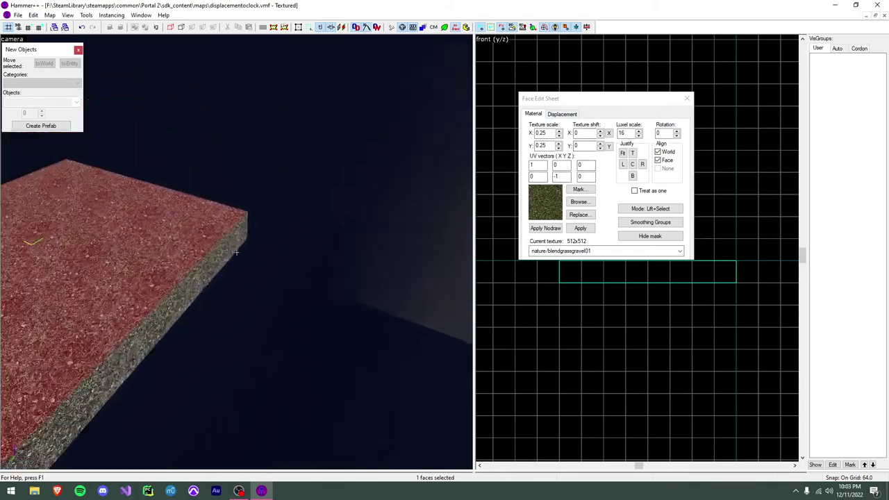
{"action": "scroll", "coordinate": [237, 252], "scroll_direction": "up", "scroll_amount": 3}
{"action": "key", "text": "z"}
Step: Make the top face a power 3 displacement and select the new displacement
{"action": "left_click", "coordinate": [563, 115]}
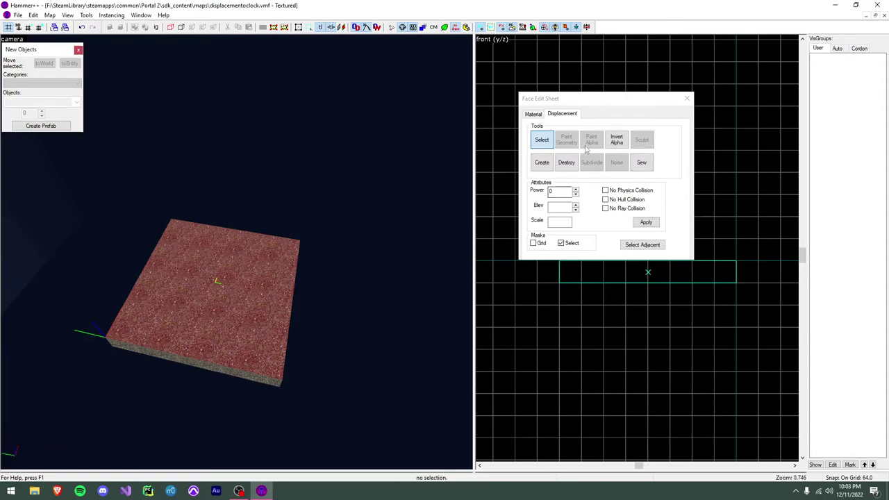
{"action": "left_click_drag", "start_coordinate": [611, 101], "coordinate": [619, 69]}
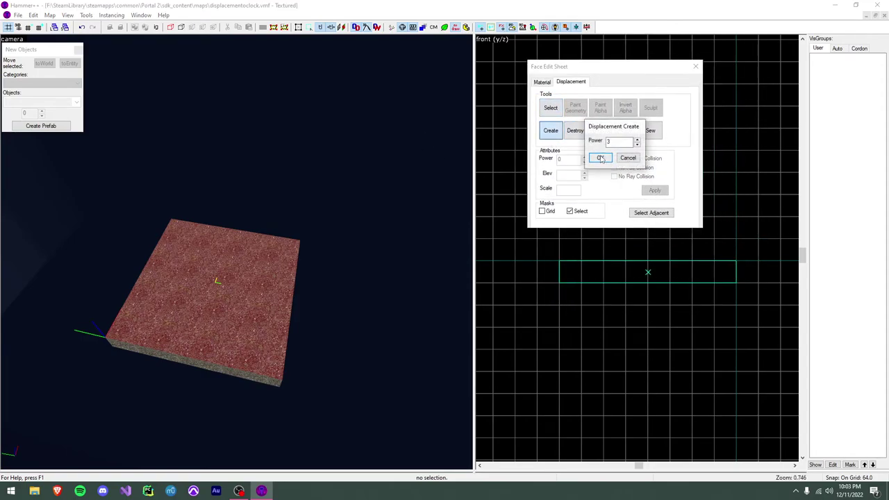
{"action": "left_click", "coordinate": [601, 159]}
{"action": "key", "text": "shift+s"}
{"action": "left_click", "coordinate": [271, 241]}
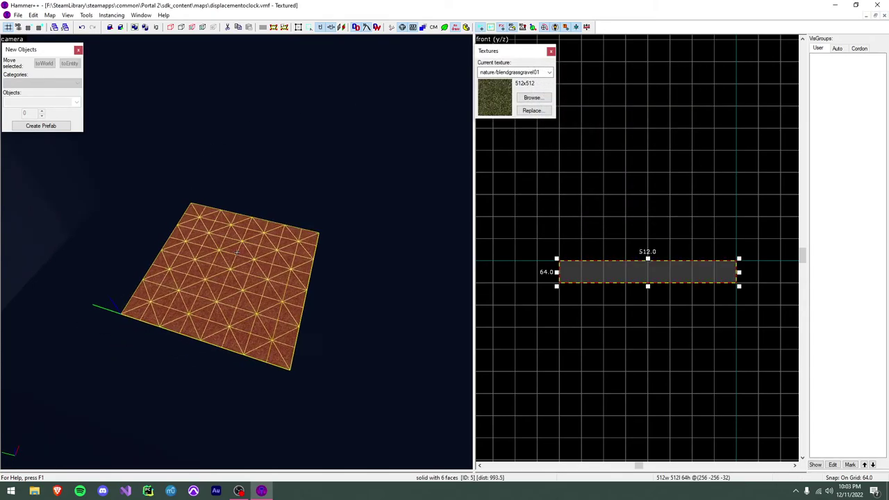
Step: Select the grass displacement in the top-down view
{"action": "key", "text": "z"}
{"action": "key", "text": "s"}
{"action": "key", "text": "z"}
{"action": "key", "text": "ctrl+Tab"}
{"action": "scroll", "coordinate": [659, 260], "scroll_direction": "up", "scroll_amount": 3}
{"action": "key", "text": "z"}
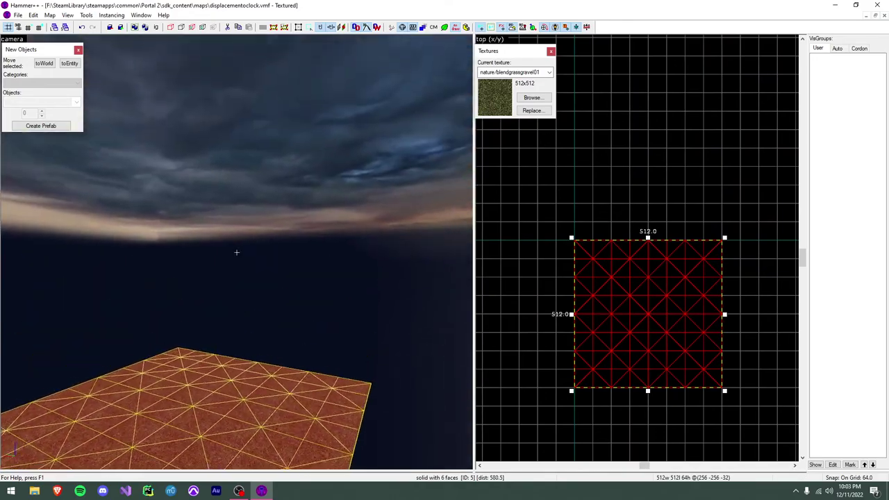
{"action": "left_click", "coordinate": [236, 252]}
{"action": "left_click", "coordinate": [264, 257]}
{"action": "left_click", "coordinate": [178, 229]}
{"action": "left_click", "coordinate": [312, 265]}
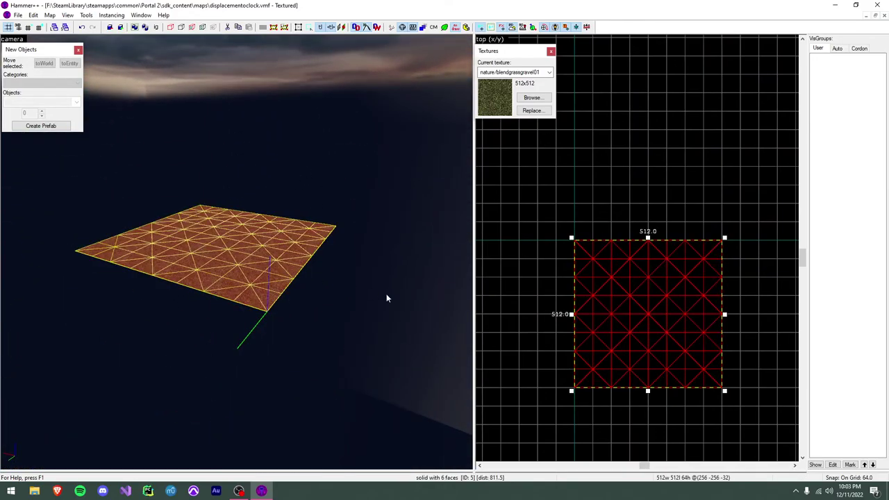
{"action": "scroll", "coordinate": [621, 301], "scroll_direction": "down", "scroll_amount": 4}
{"action": "scroll", "coordinate": [621, 300], "scroll_direction": "up", "scroll_amount": 4}
{"action": "scroll", "coordinate": [234, 252], "scroll_direction": "up", "scroll_amount": 3}
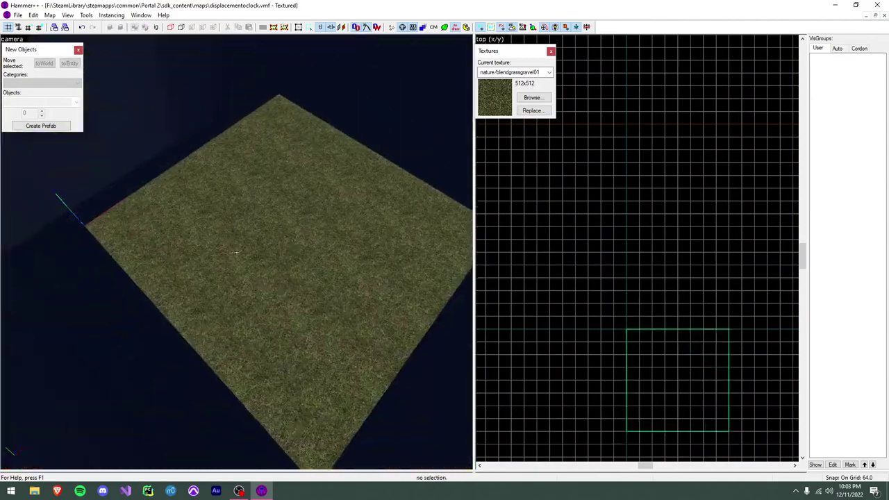
{"action": "scroll", "coordinate": [557, 294], "scroll_direction": "down", "scroll_amount": 1}
{"action": "scroll", "coordinate": [685, 302], "scroll_direction": "up", "scroll_amount": 1}
Step: Copy the displacement into neighbouring tiles to complete a 2 × 2 grid
{"action": "mouse_move", "coordinate": [684, 302]}
{"action": "left_mouse_down", "text": "shift"}
{"action": "mouse_move", "coordinate": [623, 312]}
{"action": "mouse_move", "coordinate": [633, 237]}
{"action": "mouse_move", "coordinate": [621, 230]}
{"action": "mouse_move", "coordinate": [717, 229]}
{"action": "left_mouse_up", "text": "shift"}
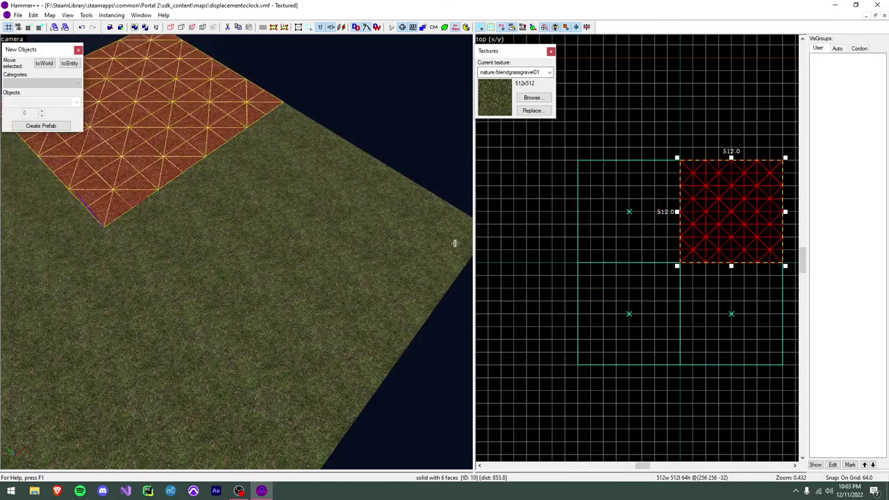
{"action": "left_click", "coordinate": [571, 238]}
{"action": "key", "text": "z"}
{"action": "left_click", "coordinate": [236, 252]}
{"action": "left_click", "coordinate": [236, 252]}
{"action": "key", "text": "z"}
{"action": "key", "text": "z"}
{"action": "left_click", "coordinate": [237, 257]}
{"action": "key", "text": "z"}
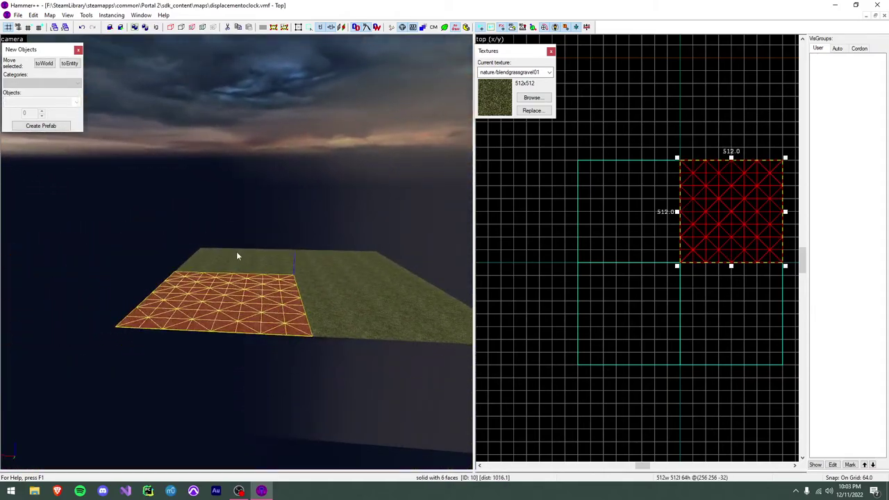
Step: Build a 512 × 320 × 256 block above the grass and select one of its side faces
{"action": "key", "text": "Tab"}
{"action": "scroll", "coordinate": [701, 226], "scroll_direction": "up", "scroll_amount": 3}
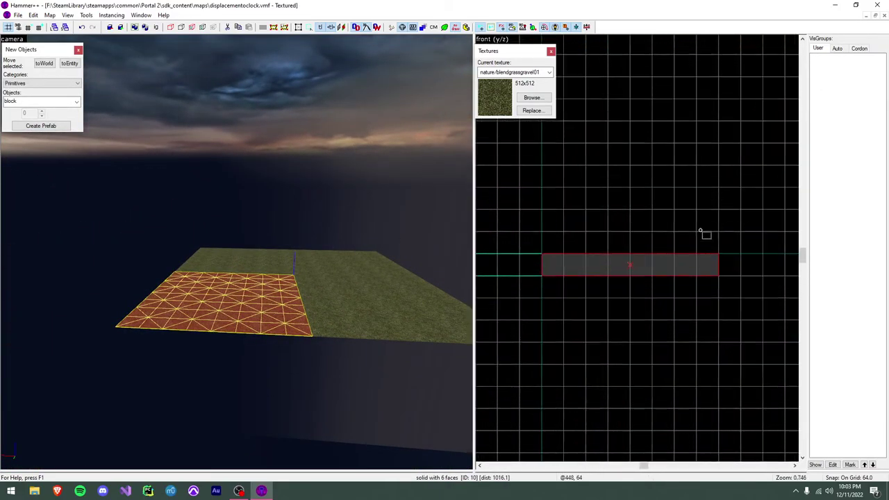
{"action": "scroll", "coordinate": [684, 230], "scroll_direction": "up", "scroll_amount": 2}
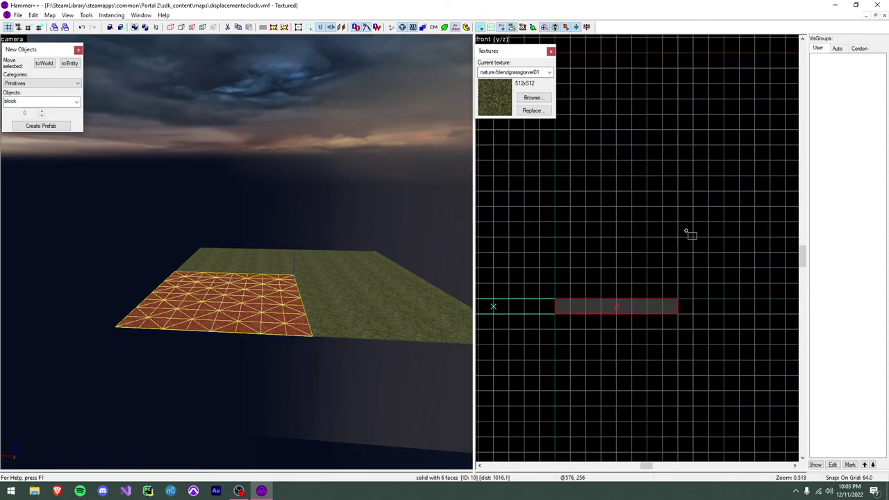
{"action": "left_click_drag", "start_coordinate": [774, 294], "coordinate": [756, 299]}
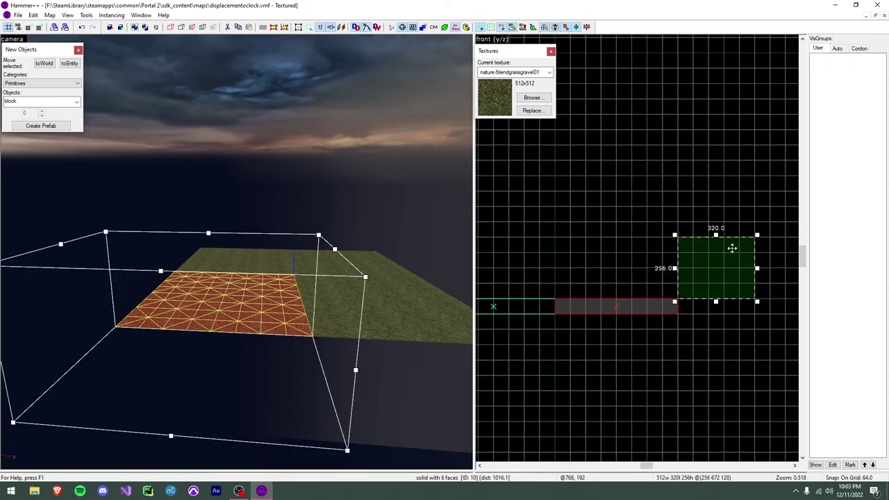
{"action": "scroll", "coordinate": [732, 248], "scroll_direction": "up", "scroll_amount": 3}
{"action": "key", "text": "Return"}
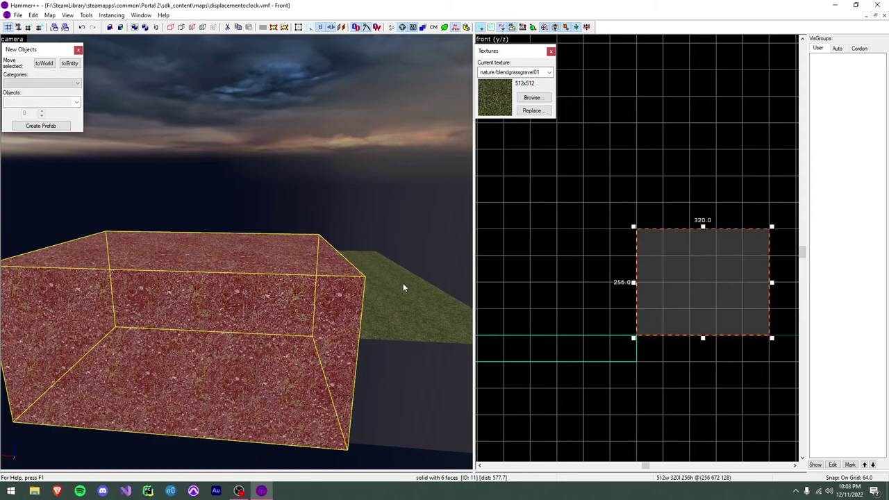
{"action": "scroll", "coordinate": [407, 288], "scroll_direction": "up", "scroll_amount": 5}
{"action": "scroll", "coordinate": [236, 250], "scroll_direction": "down", "scroll_amount": 4}
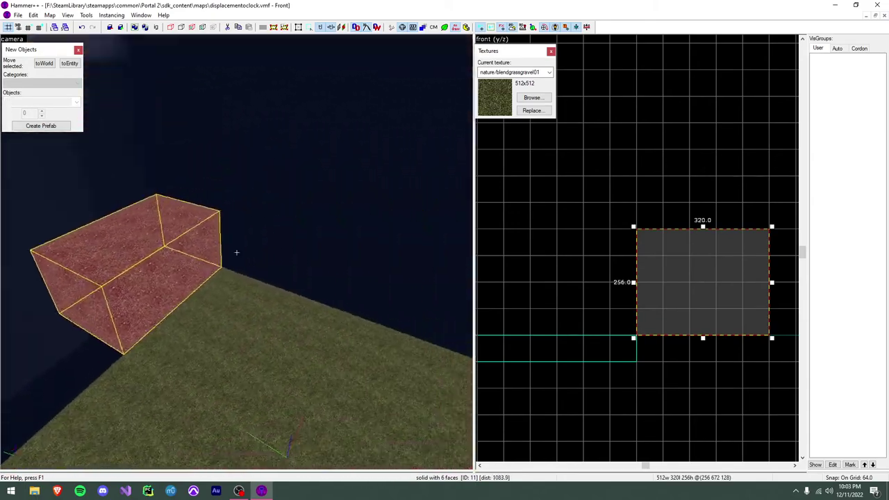
{"action": "scroll", "coordinate": [236, 250], "scroll_direction": "up", "scroll_amount": 3}
{"action": "key", "text": "shift+a"}
{"action": "scroll", "coordinate": [212, 233], "scroll_direction": "down", "scroll_amount": 3}
{"action": "left_click", "coordinate": [240, 253]}
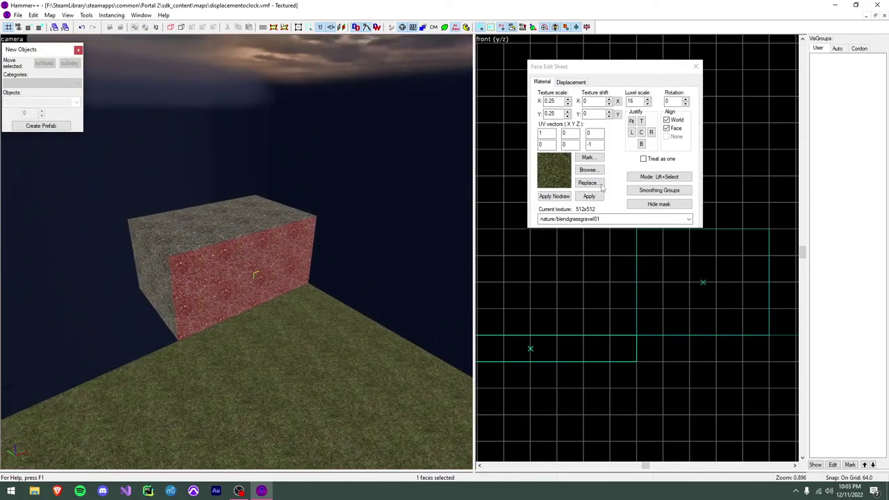
Step: Apply the nature/cliff04a texture to the selected side face
{"action": "left_click", "coordinate": [588, 170]}
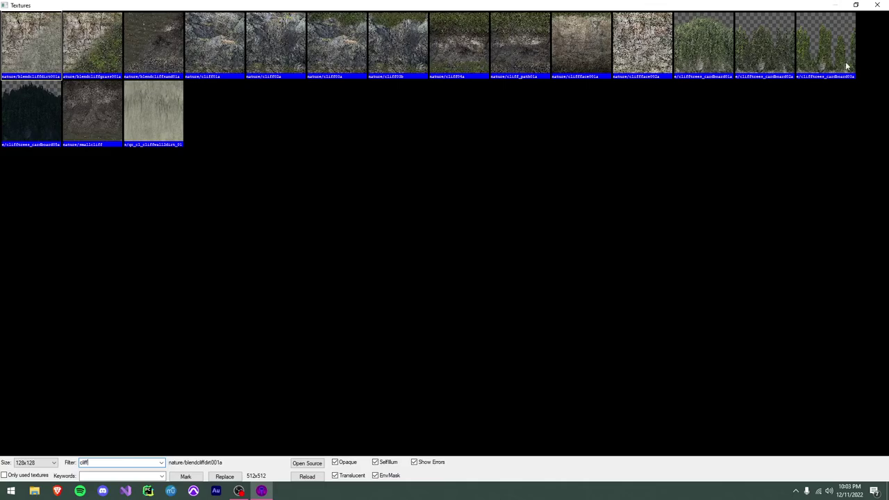
{"action": "double_click", "coordinate": [469, 54]}
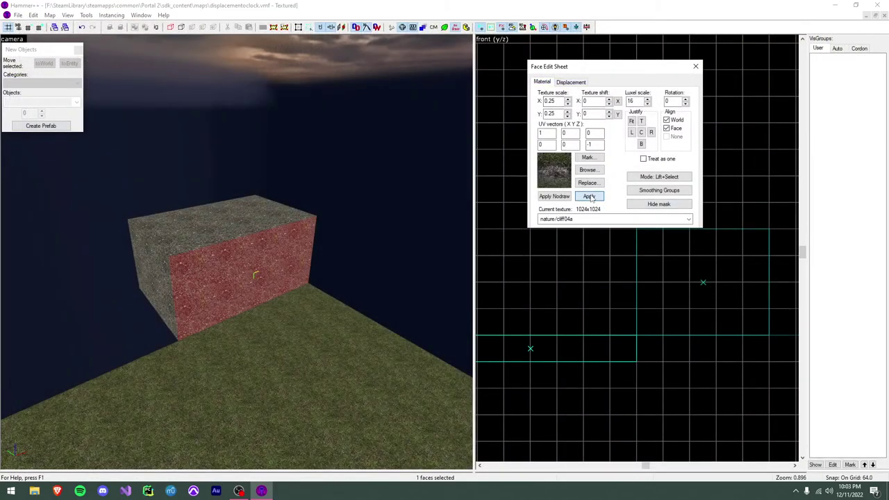
{"action": "scroll", "coordinate": [248, 255], "scroll_direction": "up", "scroll_amount": 5}
{"action": "key", "text": "shift+s"}
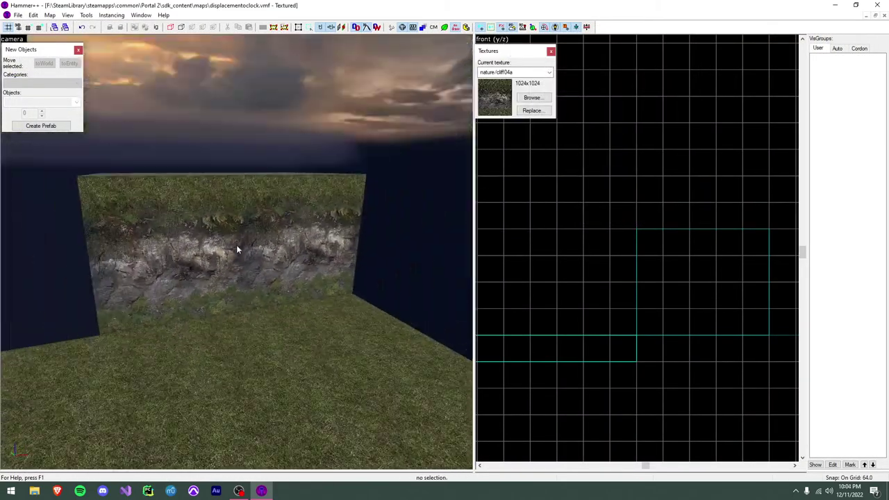
Step: Check another face of the block, then reselect the whole raised block
{"action": "key", "text": "shift+a"}
{"action": "left_click", "coordinate": [236, 249]}
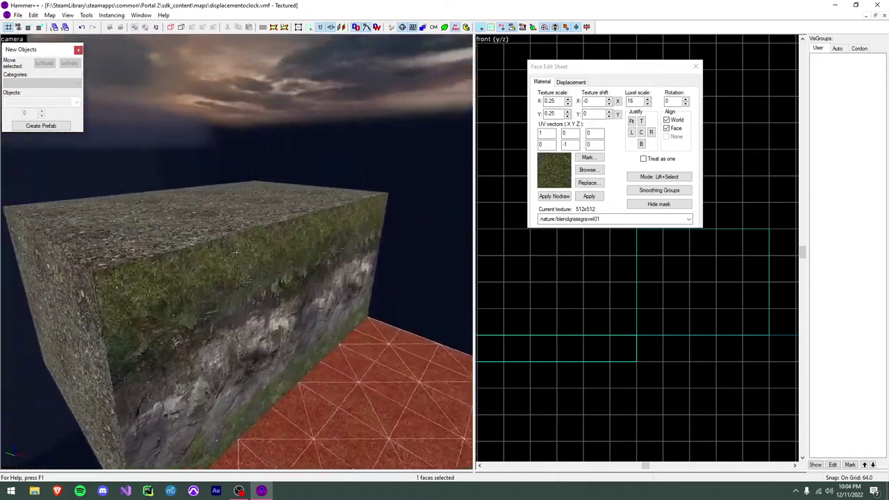
{"action": "key", "text": "z"}
{"action": "key", "text": "shift+s"}
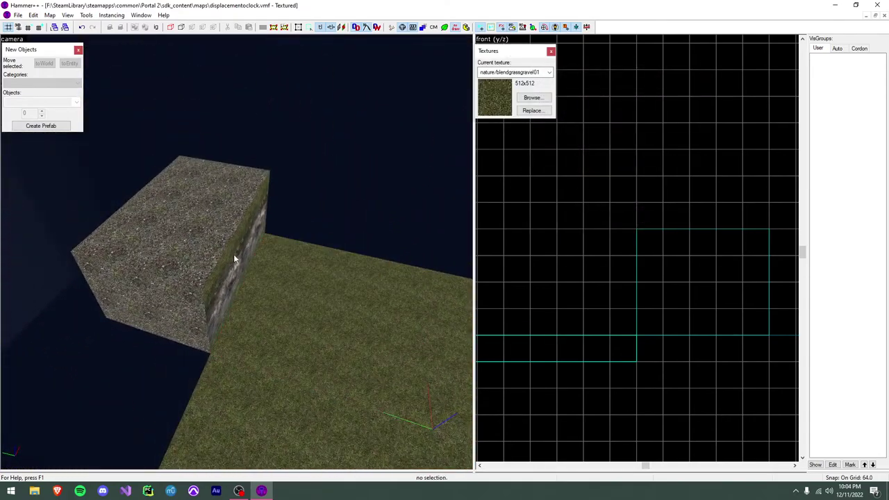
{"action": "key", "text": "shift+a"}
{"action": "key", "text": "shift+s"}
{"action": "left_click", "coordinate": [236, 252]}
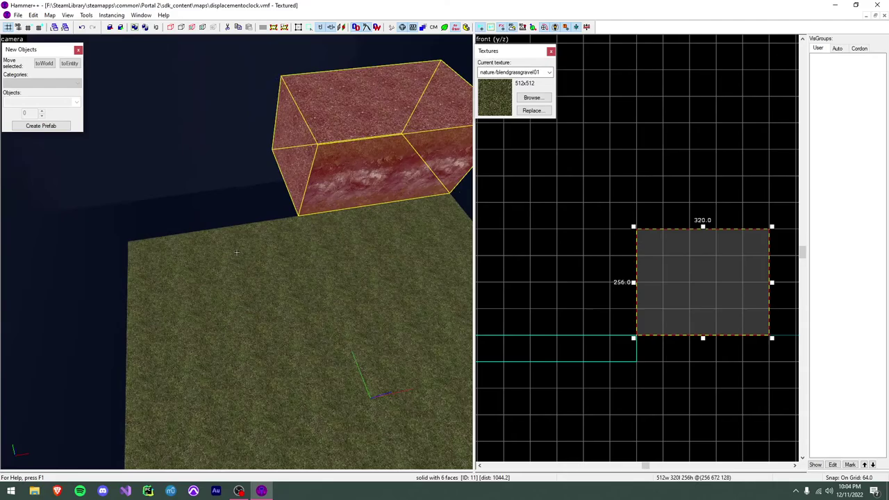
Step: Select the raised block's front face in face editing
{"action": "scroll", "coordinate": [236, 252], "scroll_direction": "up", "scroll_amount": 5}
{"action": "scroll", "coordinate": [649, 262], "scroll_direction": "down", "scroll_amount": 3}
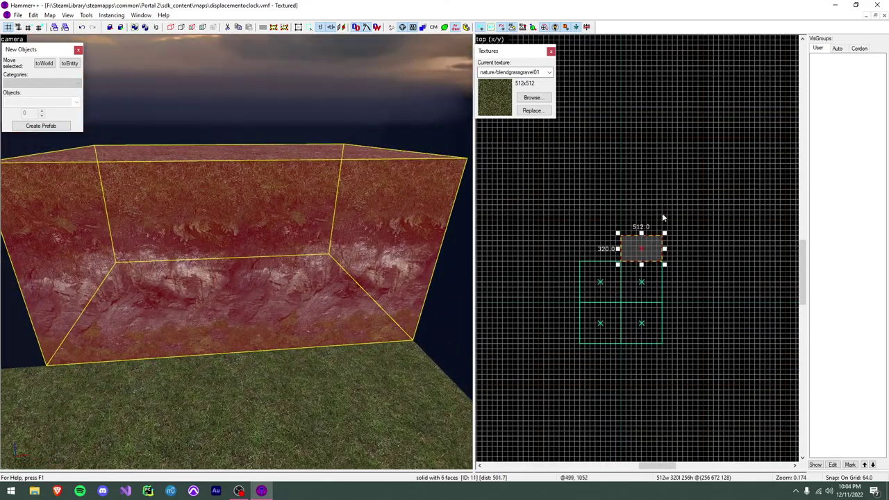
{"action": "key", "text": "shift+a"}
{"action": "left_click", "coordinate": [327, 234]}
{"action": "key", "text": "z"}
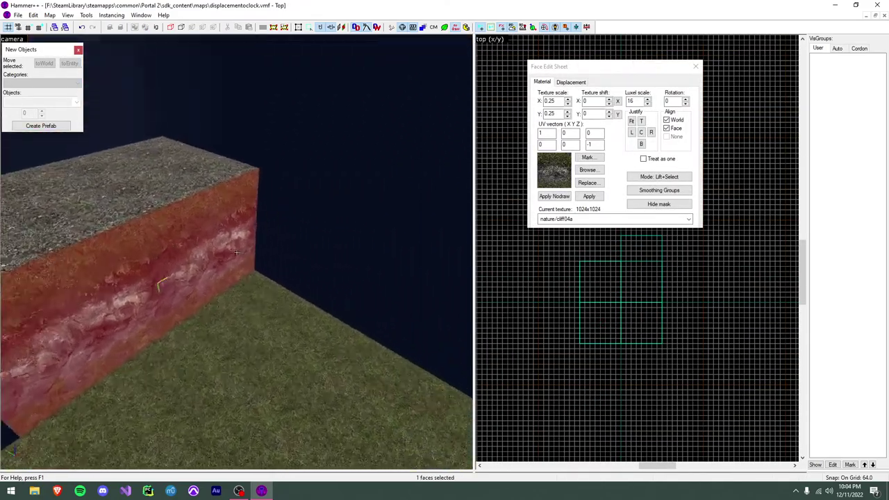
{"action": "scroll", "coordinate": [236, 252], "scroll_direction": "down", "scroll_amount": 5}
{"action": "key", "text": "shift+s"}
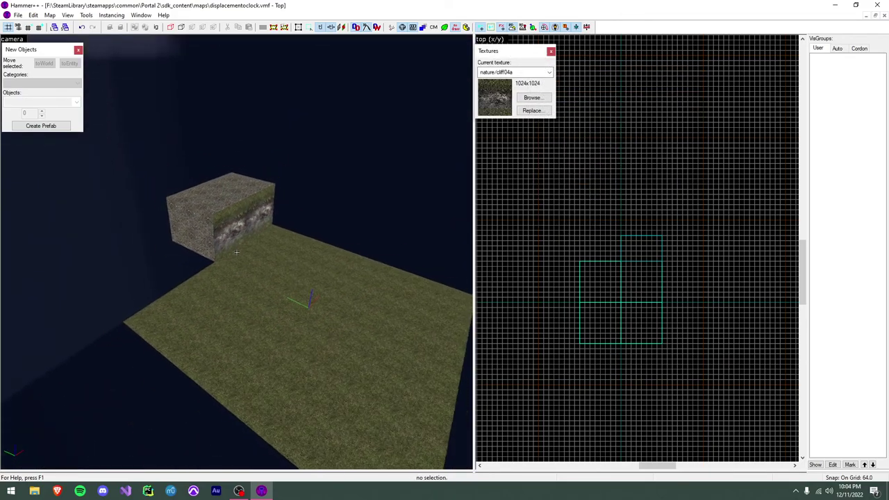
{"action": "scroll", "coordinate": [237, 252], "scroll_direction": "up", "scroll_amount": 2}
Step: Make the two selected cliff faces power 3 displacements
{"action": "key", "text": "z"}
{"action": "key", "text": "shift+a"}
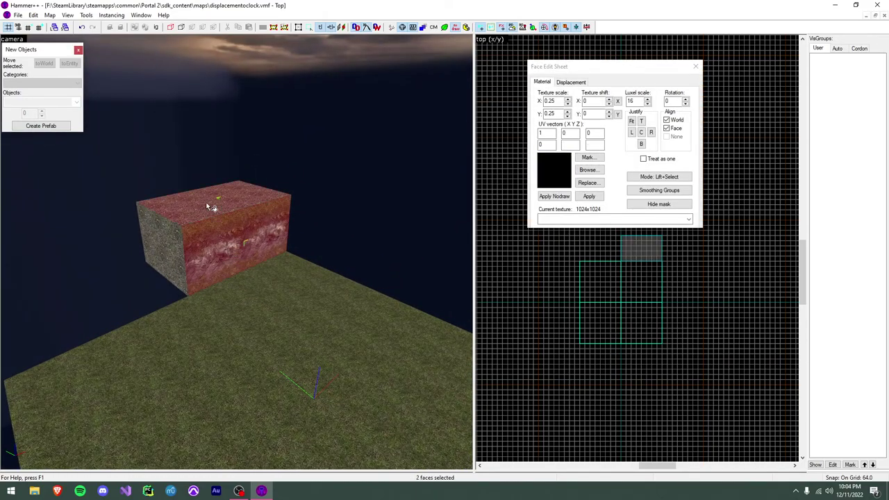
{"action": "scroll", "coordinate": [222, 229], "scroll_direction": "up", "scroll_amount": 4}
{"action": "scroll", "coordinate": [240, 256], "scroll_direction": "down", "scroll_amount": 2}
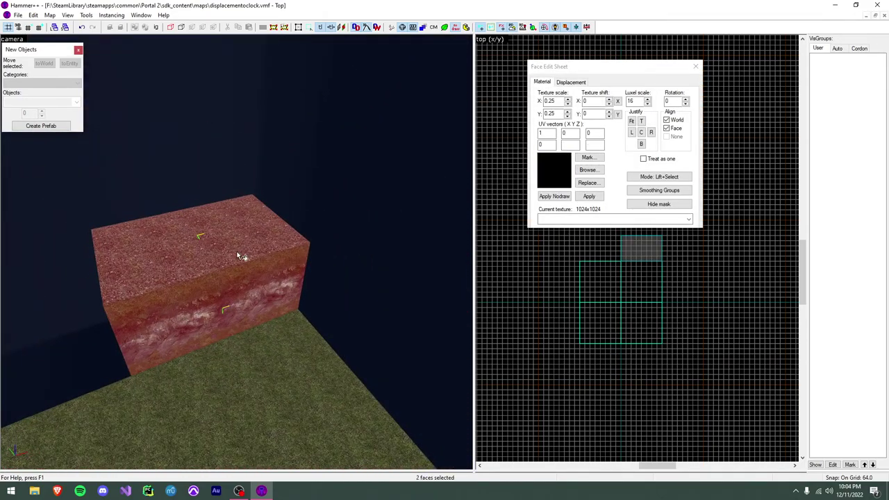
{"action": "left_click", "coordinate": [571, 83]}
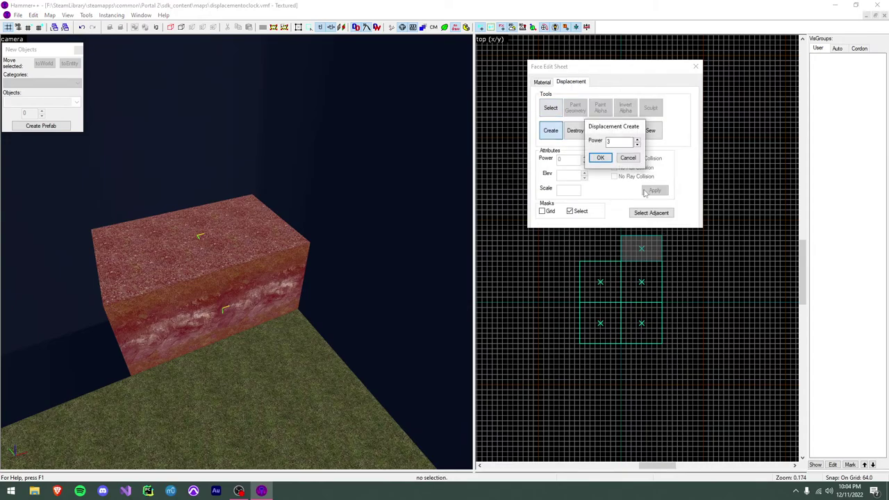
{"action": "left_click", "coordinate": [600, 158]}
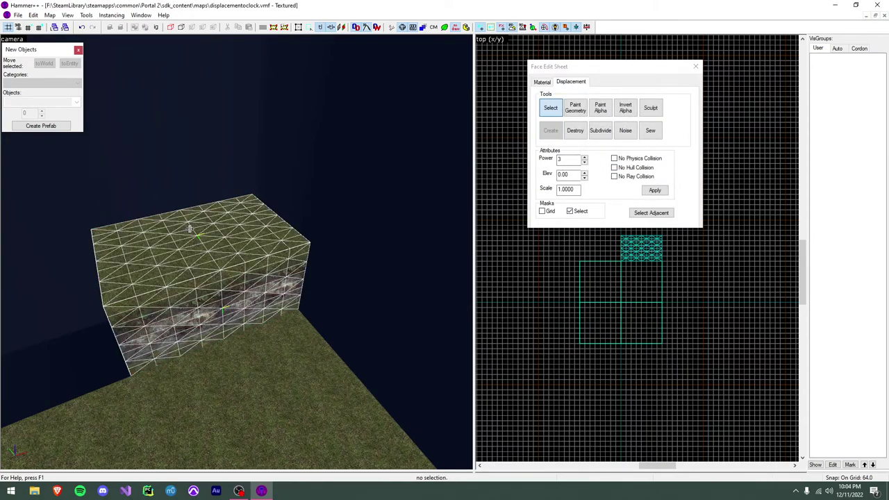
{"action": "key", "text": "shift+s"}
Step: Reselect the raised displaced block
{"action": "left_click", "coordinate": [209, 239]}
{"action": "left_click", "coordinate": [236, 252]}
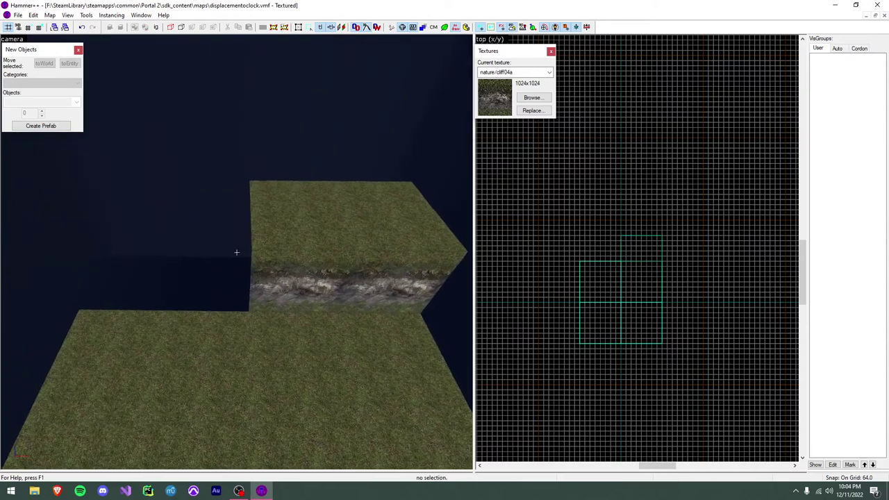
{"action": "left_click", "coordinate": [236, 252]}
{"action": "scroll", "coordinate": [536, 280], "scroll_direction": "up", "scroll_amount": 2}
Step: Place a copy of the cliff block to the left and slide its left vertices down into a slant
{"action": "left_click_drag", "start_coordinate": [668, 251], "coordinate": [623, 199]}
{"action": "left_click_drag", "start_coordinate": [667, 244], "coordinate": [580, 244]}
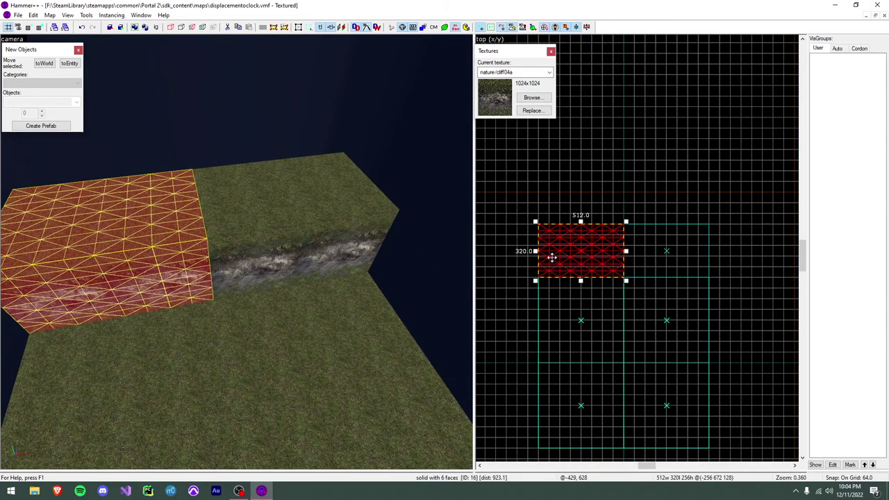
{"action": "key", "text": "shift+v"}
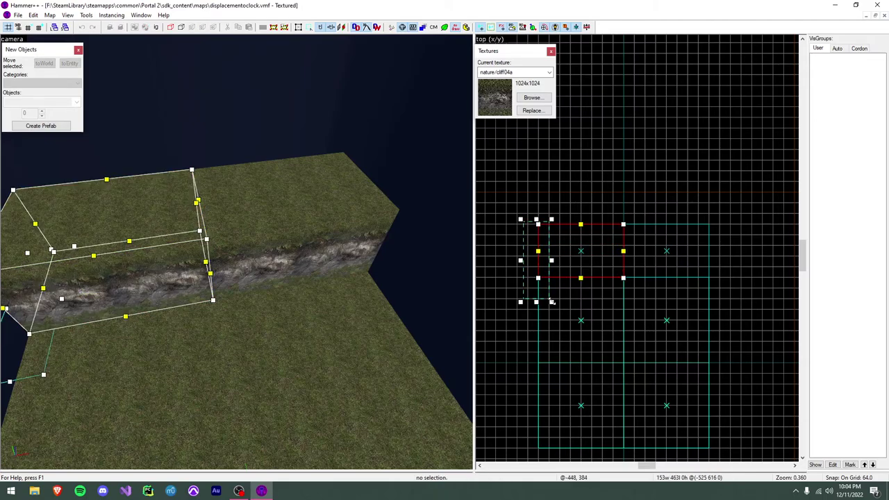
{"action": "key", "text": "shift+s"}
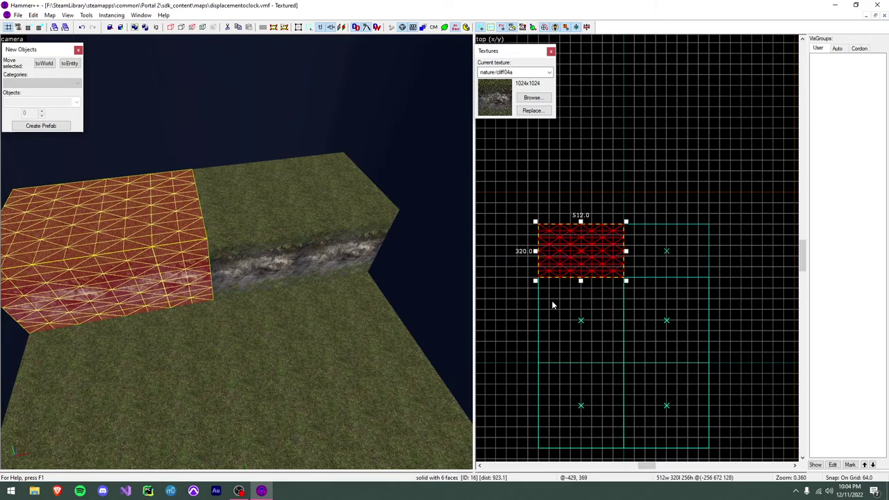
{"action": "key", "text": "shift+v"}
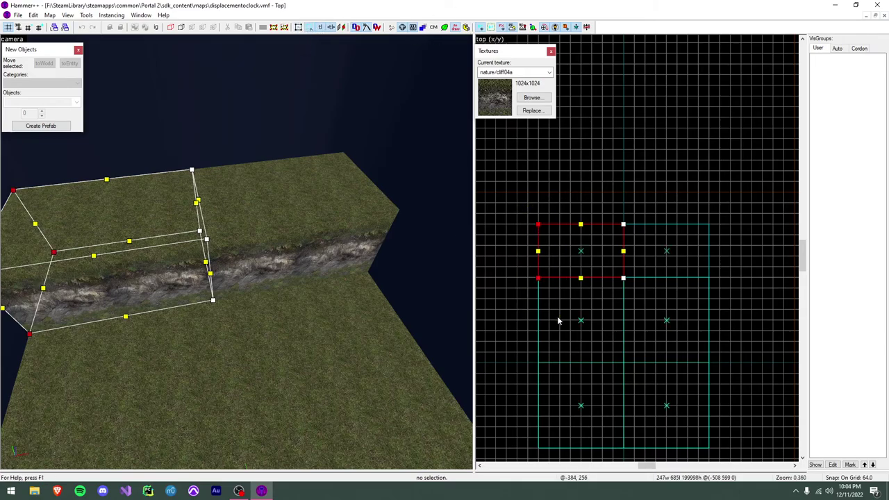
{"action": "key", "text": "Down"}
{"action": "key", "text": "Down"}
{"action": "key", "text": "Down"}
{"action": "key", "text": "shift+s"}
{"action": "left_click", "coordinate": [632, 188]}
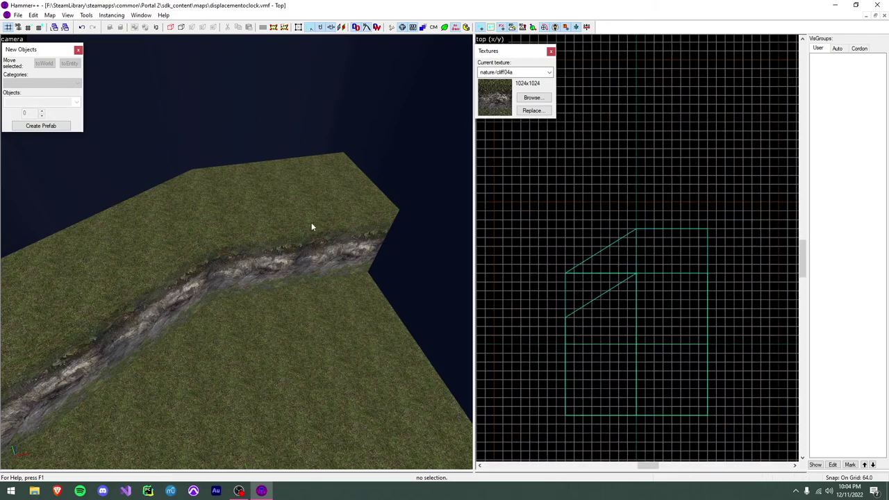
Step: Rework the slanted wedge's vertices, then undo the last two edits
{"action": "left_click", "coordinate": [176, 255]}
{"action": "key", "text": "shift+v"}
{"action": "left_click_drag", "start_coordinate": [184, 257], "coordinate": [369, 221]}
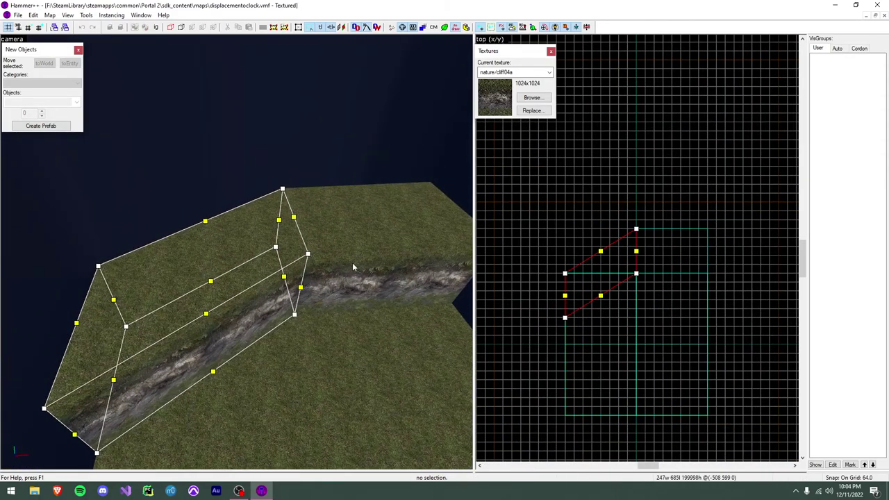
{"action": "scroll", "coordinate": [347, 269], "scroll_direction": "down", "scroll_amount": 3}
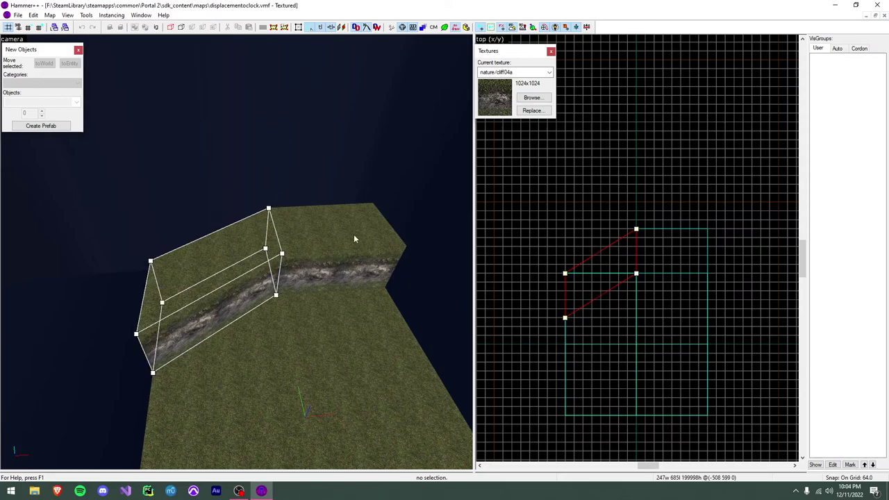
{"action": "key", "text": "shift+v"}
{"action": "scroll", "coordinate": [222, 275], "scroll_direction": "up", "scroll_amount": 2}
{"action": "key", "text": "shift+v"}
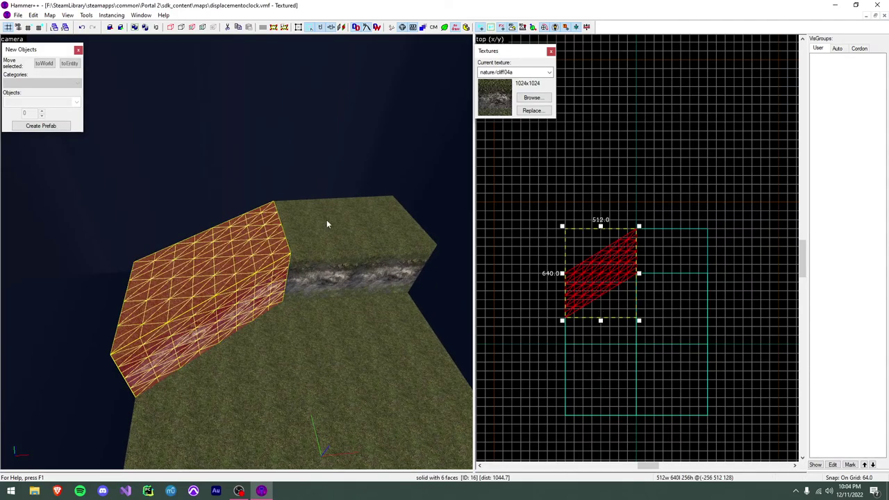
{"action": "key", "text": "shift+v"}
{"action": "scroll", "coordinate": [522, 282], "scroll_direction": "up", "scroll_amount": 2}
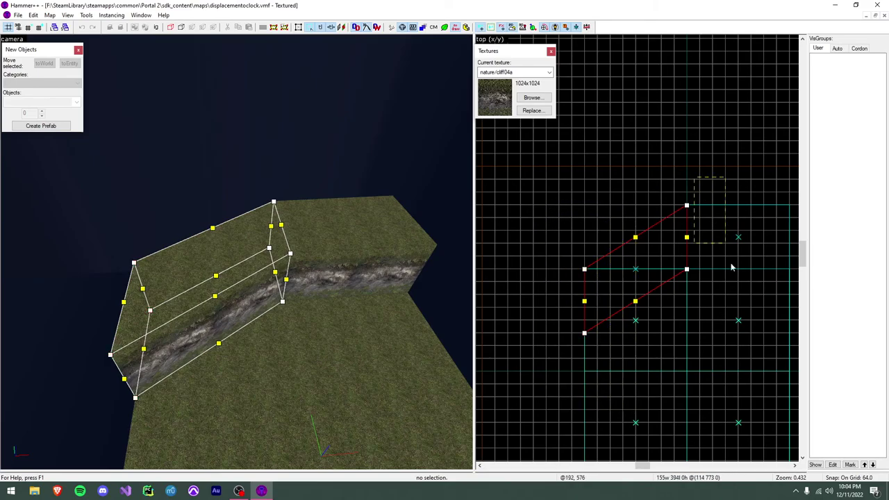
{"action": "left_click", "coordinate": [588, 181]}
{"action": "scroll", "coordinate": [577, 185], "scroll_direction": "down", "scroll_amount": 5}
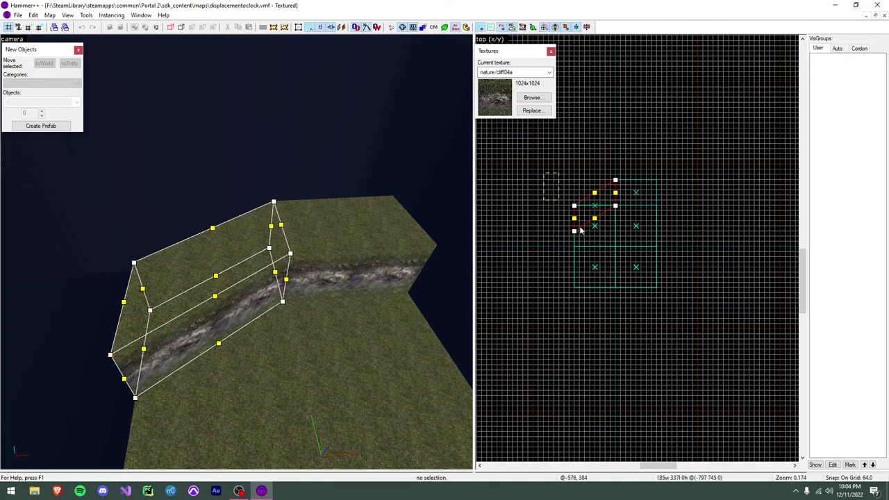
{"action": "key", "text": "ctrl+z"}
{"action": "key", "text": "ctrl+z"}
{"action": "key", "text": "ctrl+z"}
{"action": "key", "text": "ctrl+z"}
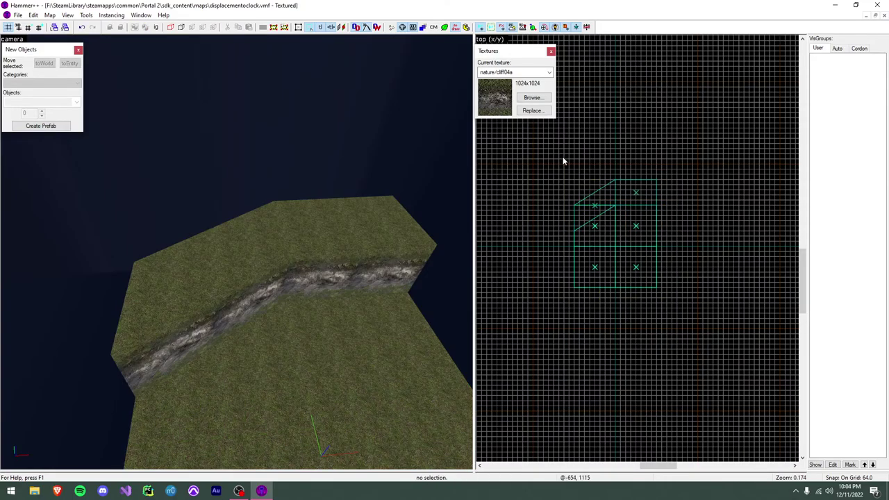
{"action": "key", "text": "ctrl+z"}
{"action": "key", "text": "ctrl+z"}
{"action": "key", "text": "ctrl+z"}
{"action": "scroll", "coordinate": [611, 150], "scroll_direction": "up", "scroll_amount": 4}
Step: Undo several recent edits to the wedge while inspecting the terrain
{"action": "scroll", "coordinate": [646, 131], "scroll_direction": "down", "scroll_amount": 7}
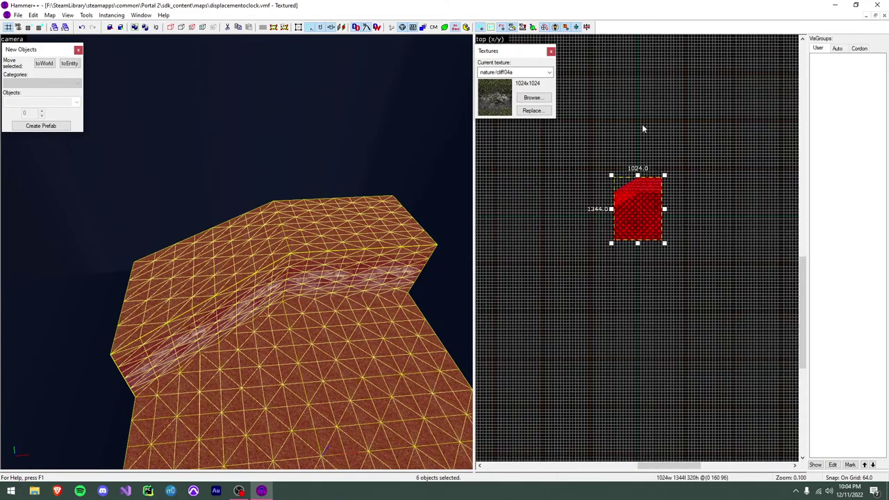
{"action": "scroll", "coordinate": [618, 164], "scroll_direction": "up", "scroll_amount": 3}
{"action": "key", "text": "ctrl+z"}
{"action": "key", "text": "ctrl+z"}
{"action": "key", "text": "ctrl+z"}
{"action": "left_click_drag", "start_coordinate": [233, 148], "coordinate": [242, 262]}
{"action": "key", "text": "ctrl+z"}
{"action": "key", "text": "ctrl+z"}
{"action": "key", "text": "ctrl+z"}
{"action": "key", "text": "ctrl+z"}
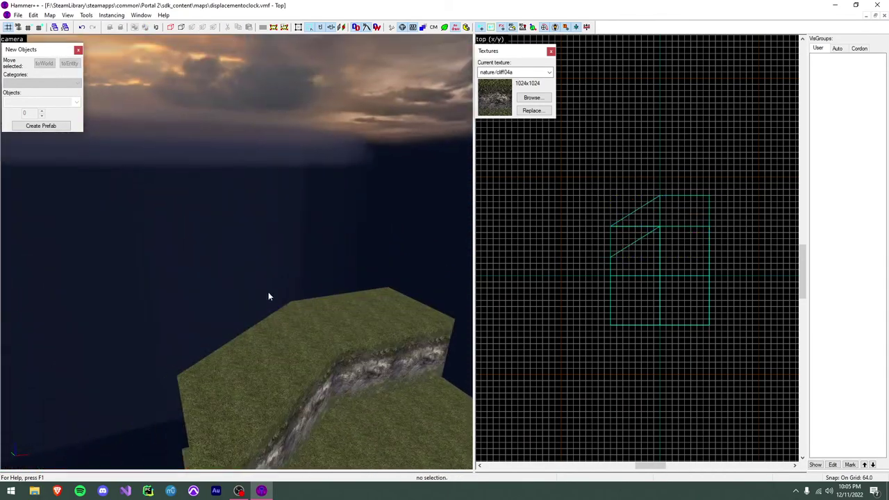
{"action": "key", "text": "ctrl+z"}
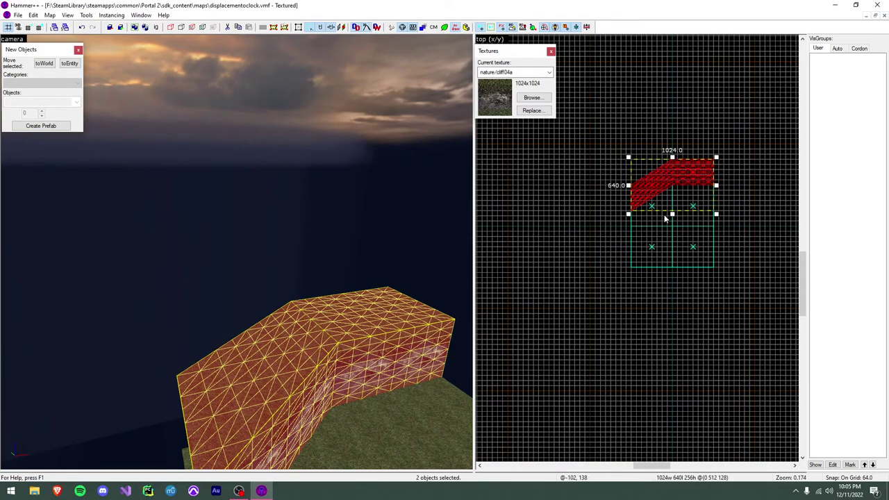
{"action": "key", "text": "ctrl+z"}
{"action": "scroll", "coordinate": [668, 119], "scroll_direction": "up", "scroll_amount": 3}
{"action": "left_click_drag", "start_coordinate": [175, 322], "coordinate": [236, 253]}
{"action": "key", "text": "ctrl+z"}
Step: Select the angled wedge and reshape it into an 832 × 640 × 256 slanted piece
{"action": "key", "text": "ctrl+z"}
{"action": "key", "text": "ctrl+z"}
{"action": "key", "text": "ctrl+z"}
{"action": "left_click", "coordinate": [236, 252]}
{"action": "scroll", "coordinate": [629, 218], "scroll_direction": "down", "scroll_amount": 2}
{"action": "scroll", "coordinate": [629, 218], "scroll_direction": "up", "scroll_amount": 2}
{"action": "key", "text": "ctrl+z"}
{"action": "scroll", "coordinate": [629, 218], "scroll_direction": "down", "scroll_amount": 1}
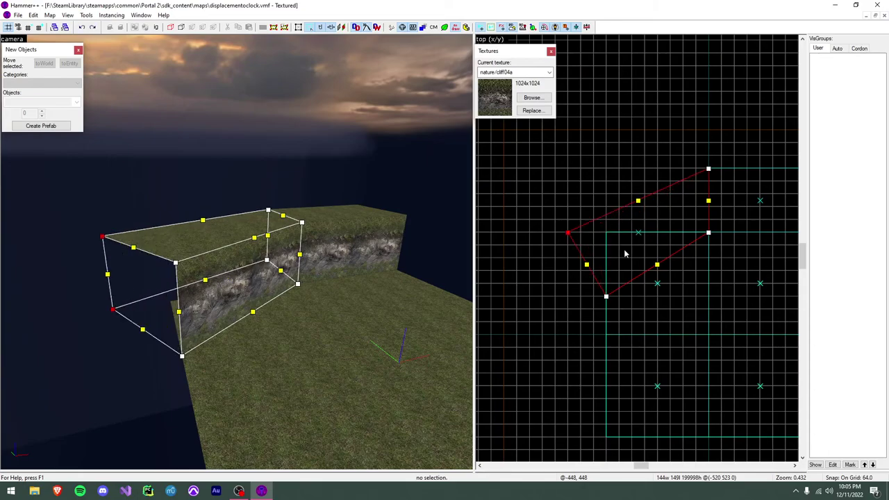
{"action": "left_click", "coordinate": [659, 242]}
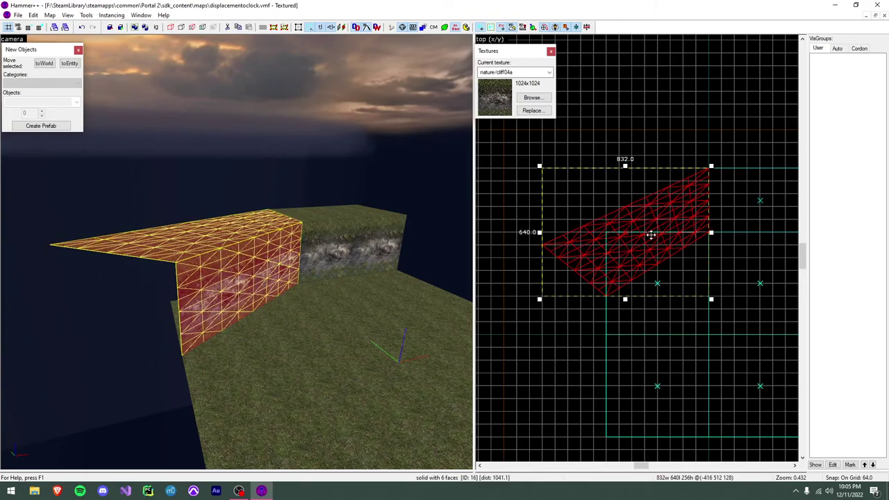
{"action": "left_click", "coordinate": [657, 119]}
{"action": "key", "text": "z"}
{"action": "key", "text": "ctrl+z"}
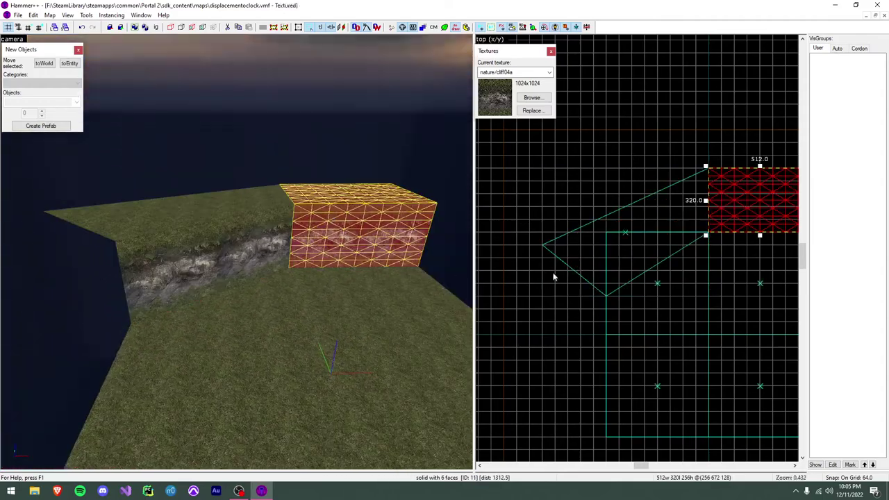
Step: Rotate the new cliff block a quarter turn and place it along the wedge's edge
{"action": "scroll", "coordinate": [637, 250], "scroll_direction": "down", "scroll_amount": 2}
{"action": "left_click_drag", "start_coordinate": [671, 212], "coordinate": [576, 317]}
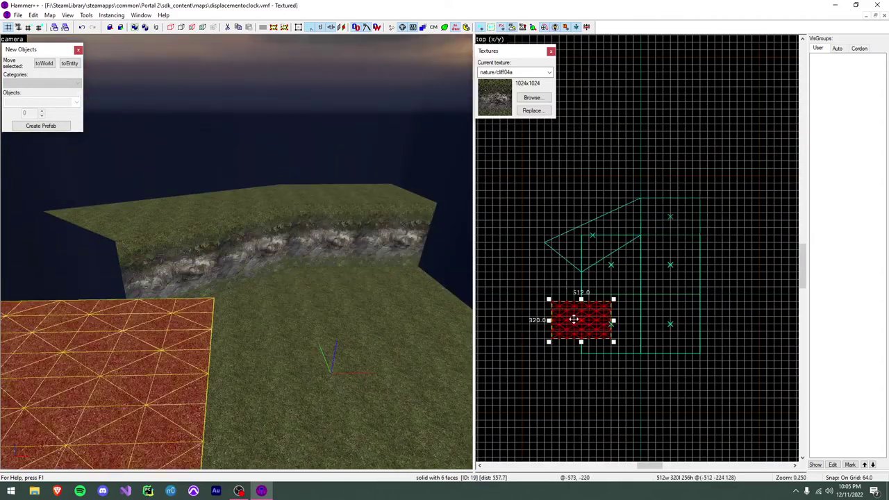
{"action": "scroll", "coordinate": [622, 331], "scroll_direction": "up", "scroll_amount": 3}
{"action": "left_click_drag", "start_coordinate": [655, 305], "coordinate": [561, 279]}
{"action": "left_click_drag", "start_coordinate": [617, 311], "coordinate": [576, 265]}
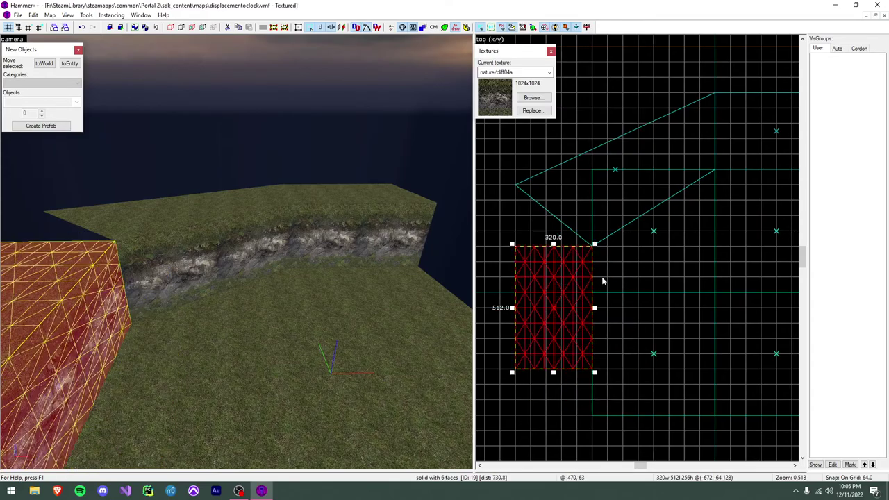
{"action": "middle_click_drag", "start_coordinate": [540, 231], "coordinate": [589, 326]}
{"action": "key", "text": "shift+v"}
{"action": "left_click", "coordinate": [562, 273]}
Step: Select the corner displacement block, check its vertices, then delete it
{"action": "key", "text": "z"}
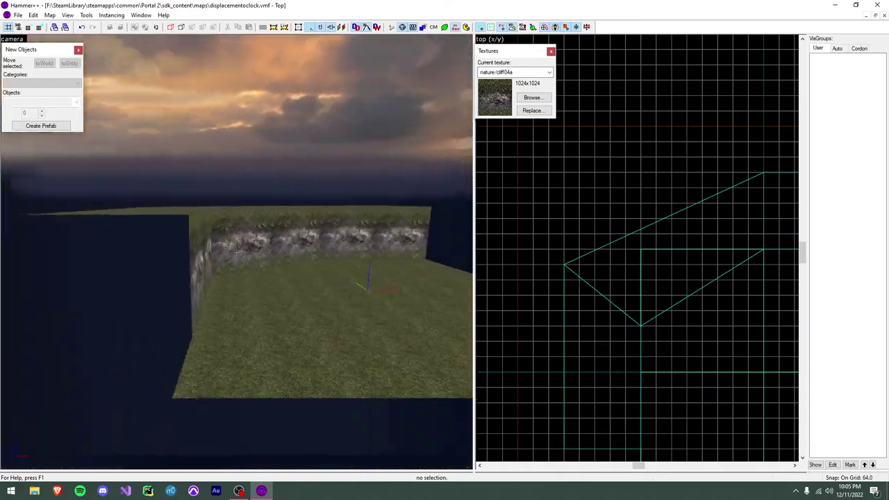
{"action": "left_click", "coordinate": [237, 253]}
{"action": "key", "text": "z"}
{"action": "scroll", "coordinate": [567, 292], "scroll_direction": "down", "scroll_amount": 2}
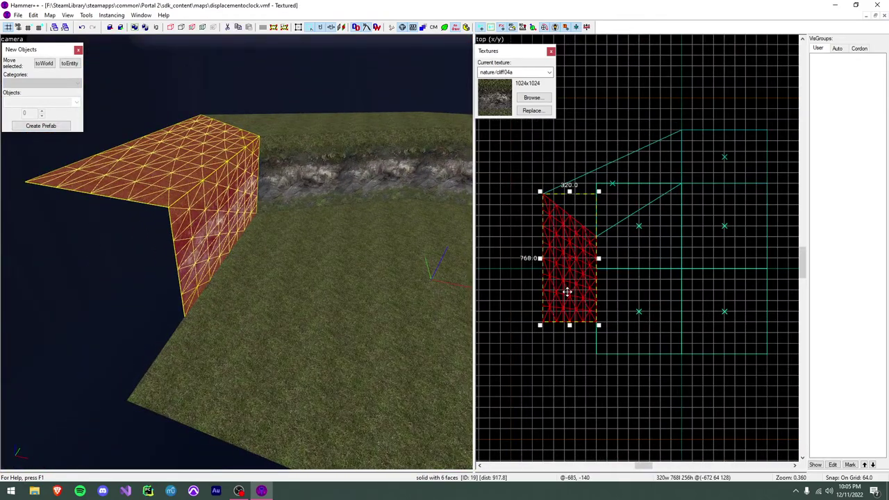
{"action": "key", "text": "shift+v"}
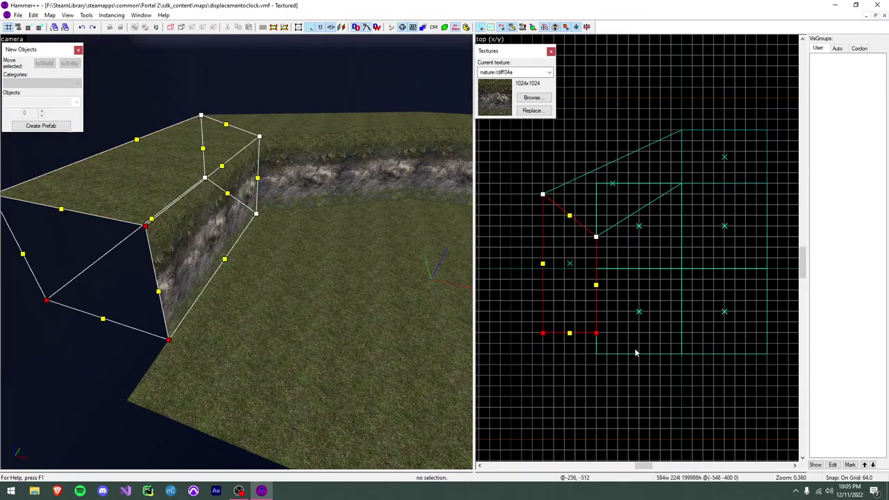
{"action": "key", "text": "shift+v"}
{"action": "key", "text": "Delete"}
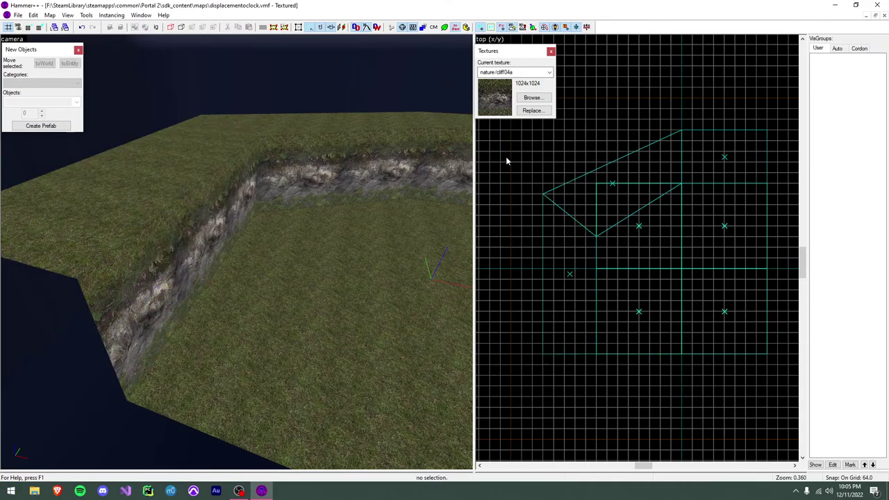
{"action": "key", "text": "z"}
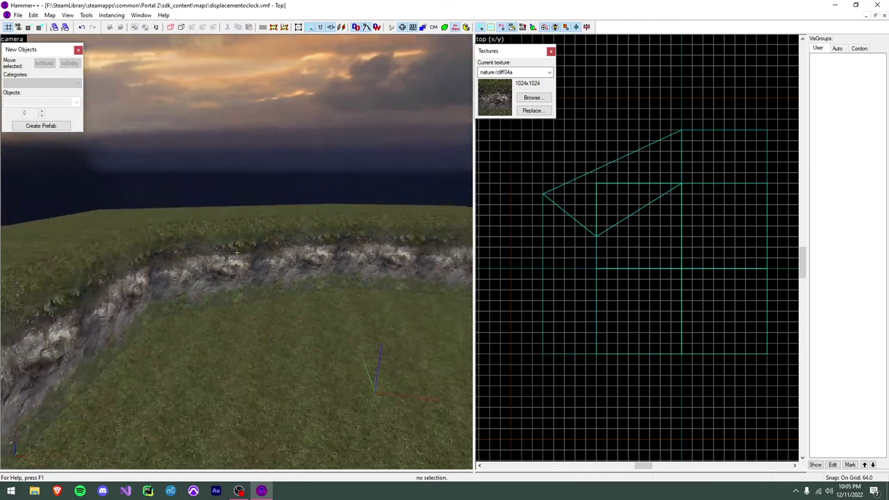
{"action": "key", "text": "ctrl+z"}
{"action": "key", "text": "Delete"}
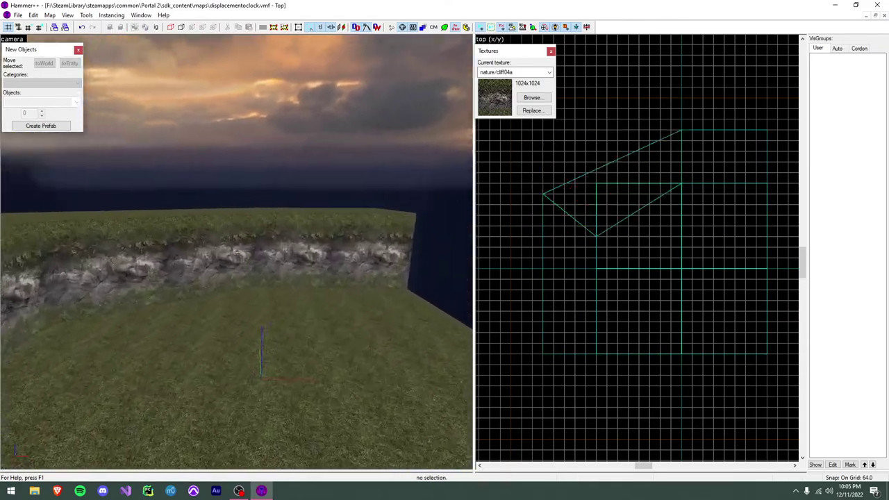
{"action": "key", "text": "w"}
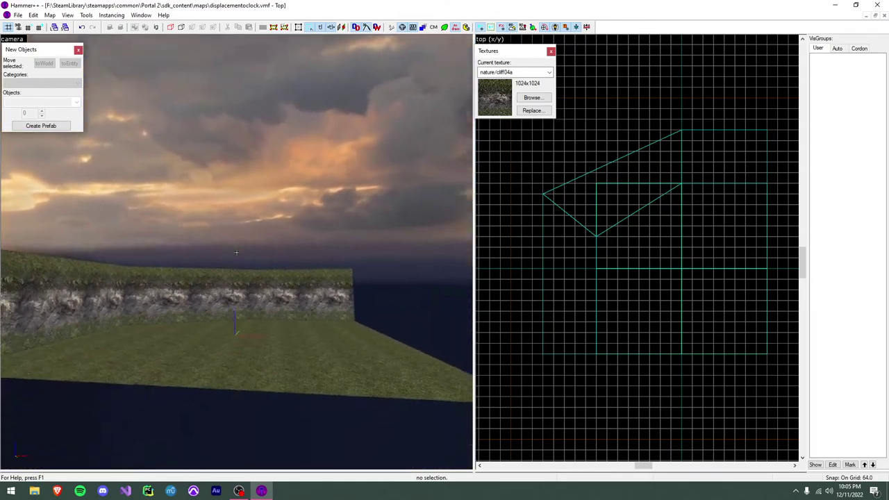
{"action": "key", "text": "w"}
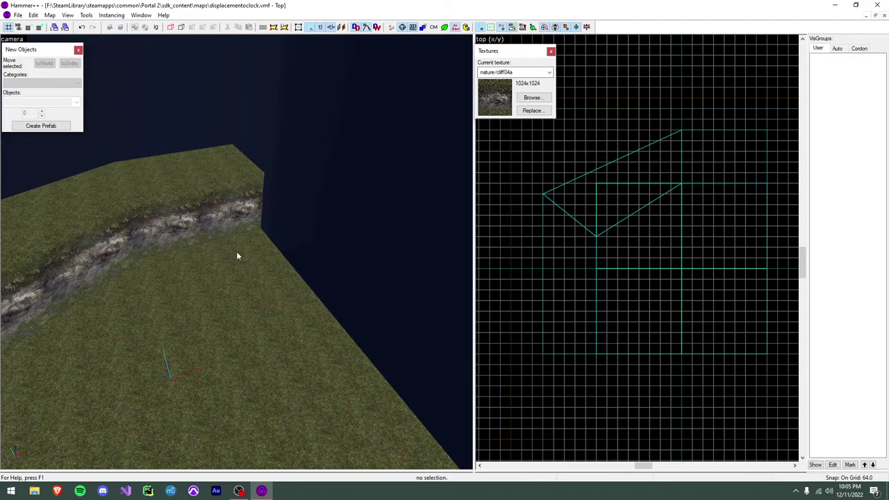
{"action": "key", "text": "z"}
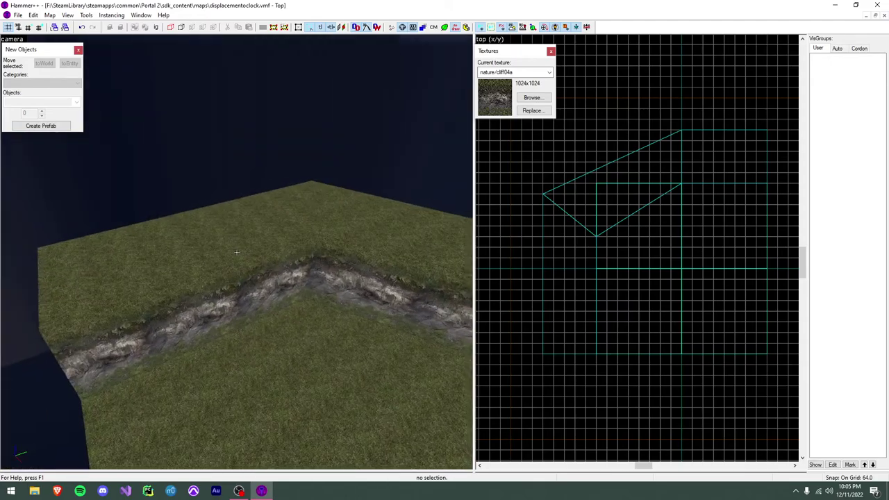
{"action": "key", "text": "ctrl+z"}
{"action": "key", "text": "s"}
{"action": "key", "text": "z"}
{"action": "left_click", "coordinate": [270, 237]}
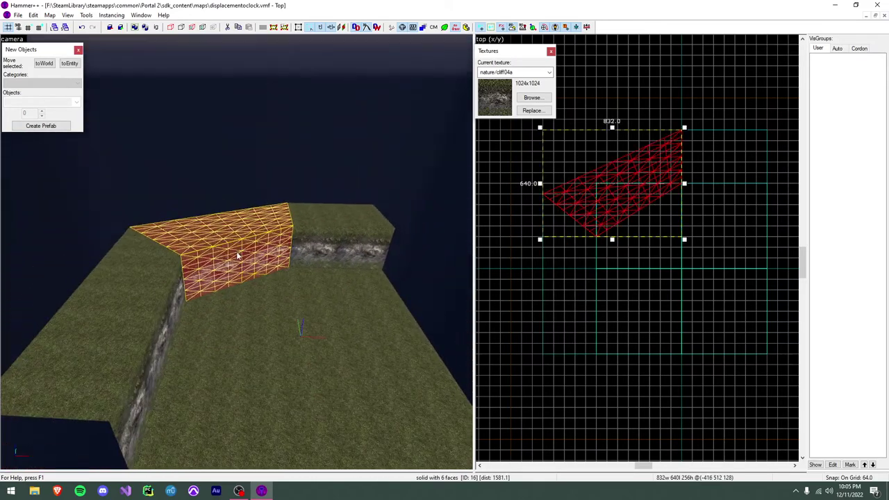
{"action": "key", "text": "z"}
{"action": "key", "text": "Escape"}
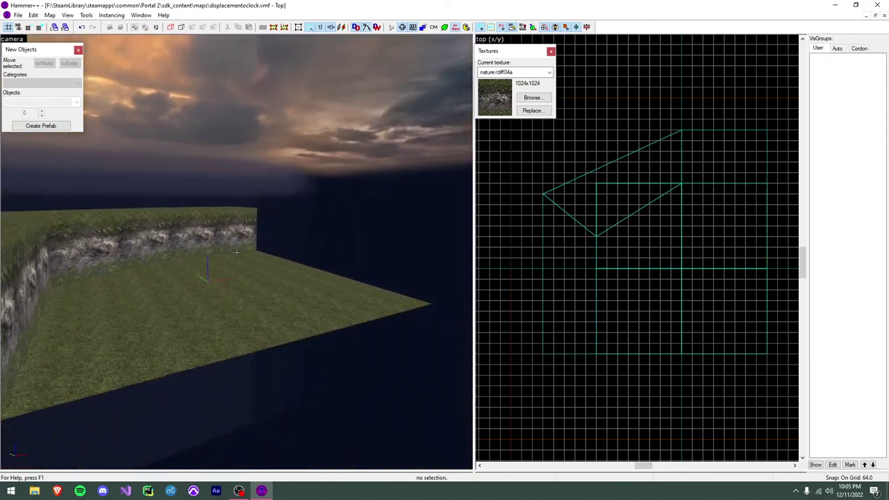
{"action": "key", "text": "z"}
{"action": "left_click", "coordinate": [237, 235]}
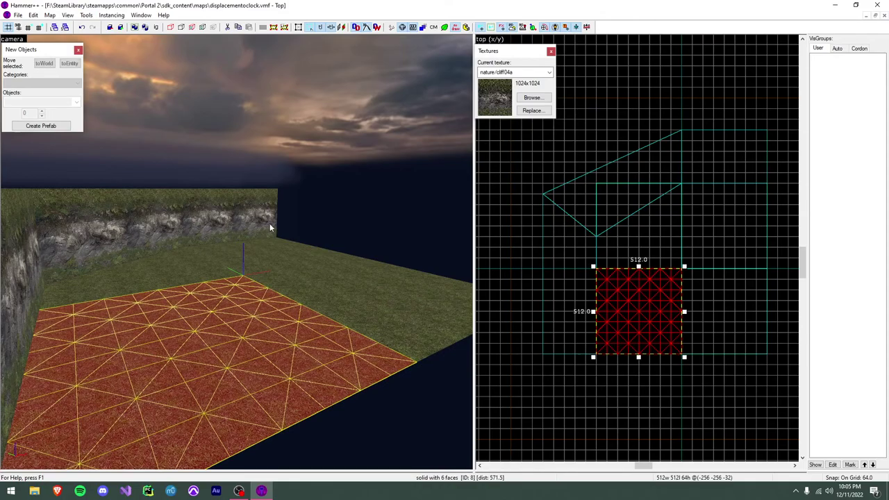
{"action": "left_click", "coordinate": [167, 255]}
{"action": "key", "text": "Delete"}
{"action": "key", "text": "z"}
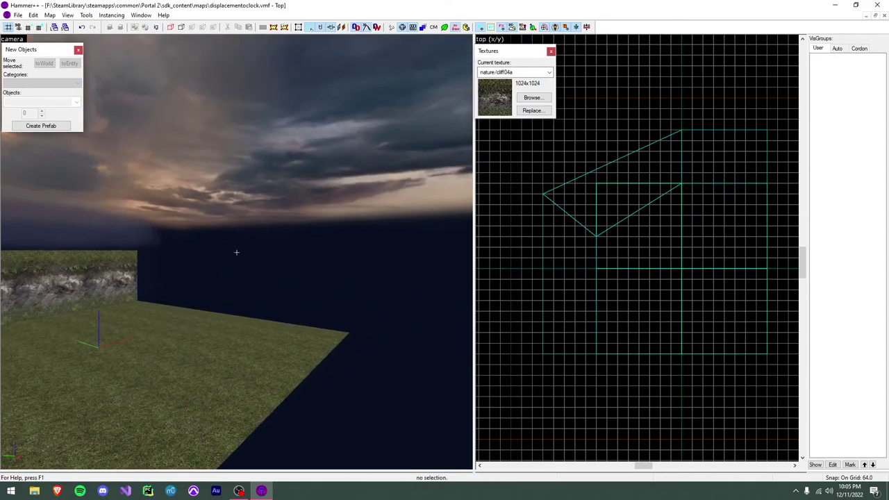
{"action": "key", "text": "z"}
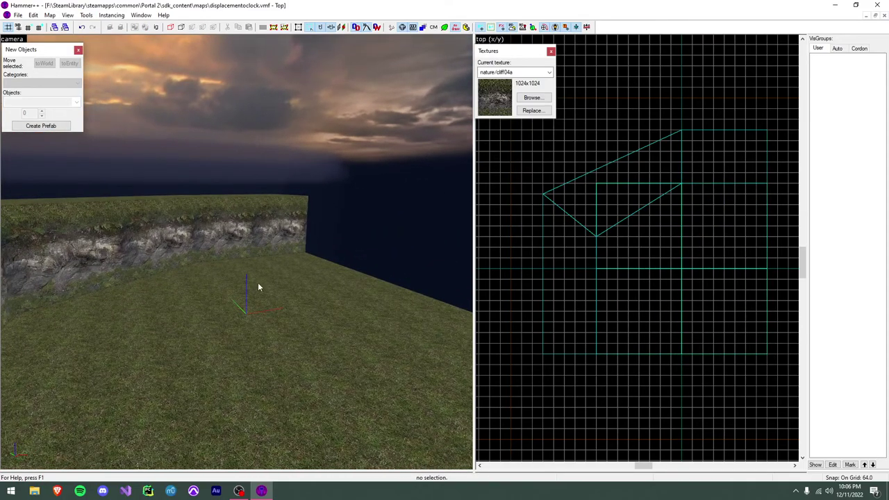
{"action": "key", "text": "s"}
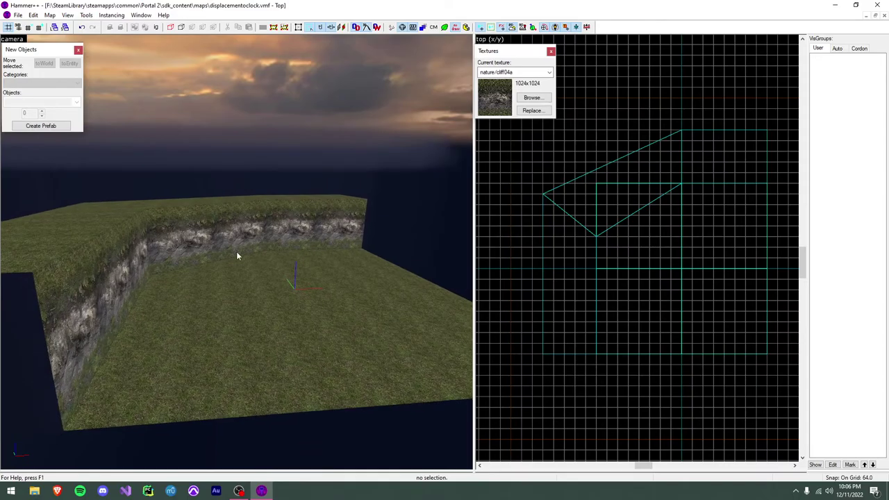
{"action": "key", "text": "ctrl+z"}
{"action": "key", "text": "ctrl+z"}
{"action": "key", "text": "ctrl+z"}
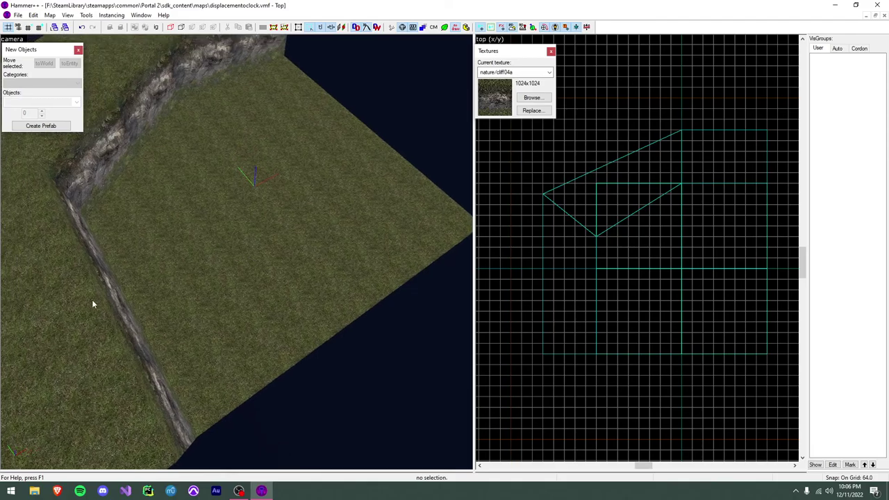
{"action": "left_click", "coordinate": [93, 299]}
Step: Turn the cliff block 90° and reposition it below the terrain's bottom edge
{"action": "key", "text": "Right"}
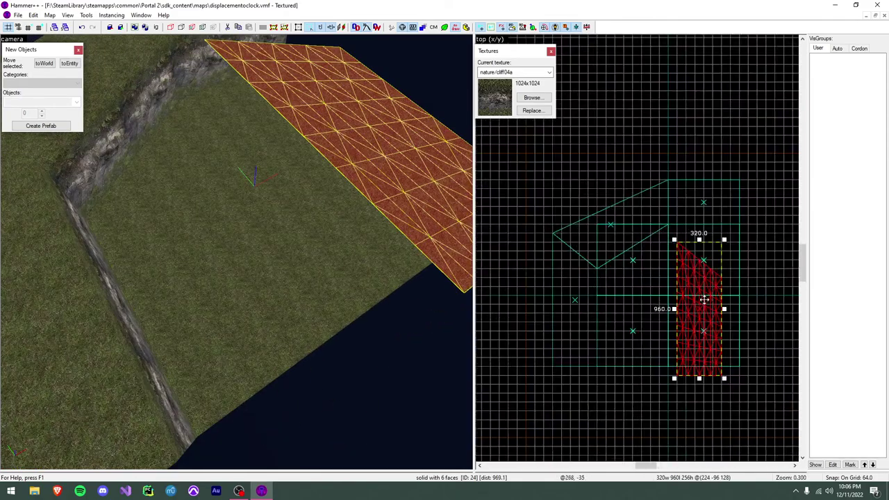
{"action": "key", "text": "shift+v"}
{"action": "scroll", "coordinate": [678, 278], "scroll_direction": "up", "scroll_amount": 2}
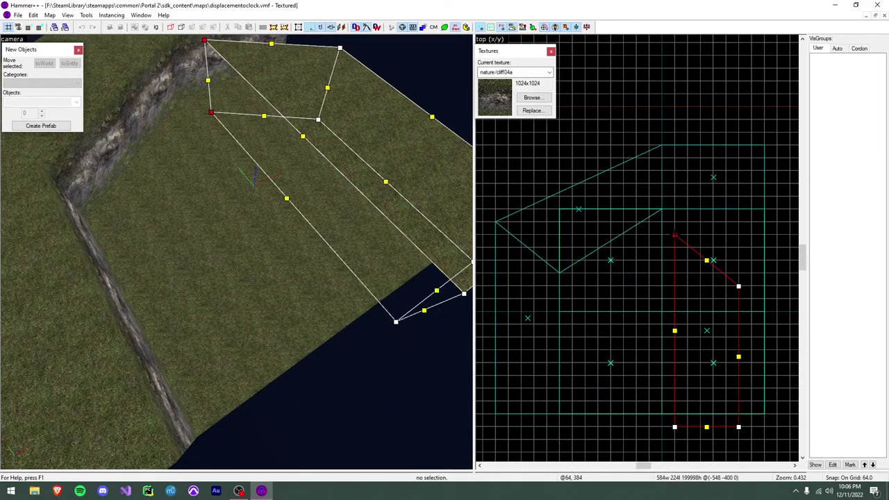
{"action": "key", "text": "shift+v"}
{"action": "scroll", "coordinate": [699, 290], "scroll_direction": "down", "scroll_amount": 1}
{"action": "key", "text": "ctrl+shift+e"}
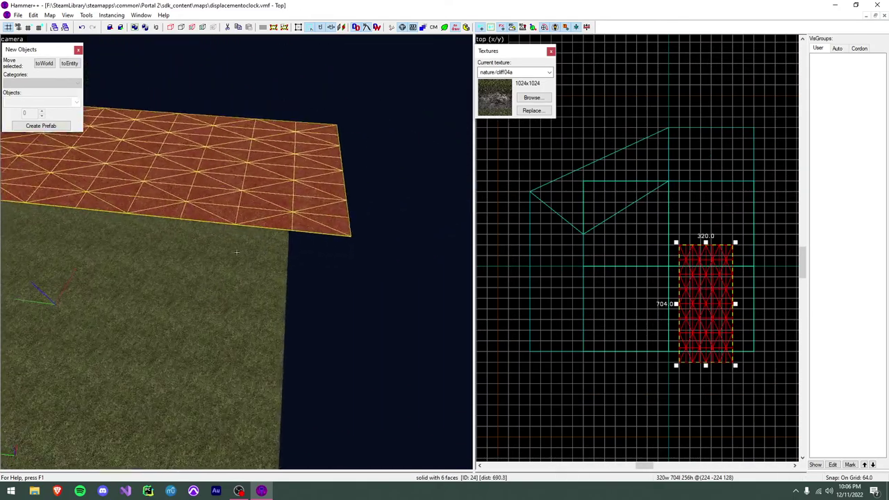
{"action": "mouse_move", "coordinate": [678, 244]}
{"action": "left_mouse_down"}
{"action": "mouse_move", "coordinate": [639, 300]}
{"action": "mouse_move", "coordinate": [674, 312]}
{"action": "mouse_move", "coordinate": [614, 376]}
{"action": "mouse_move", "coordinate": [614, 388]}
{"action": "left_mouse_up"}
{"action": "key", "text": "ctrl+shift+e"}
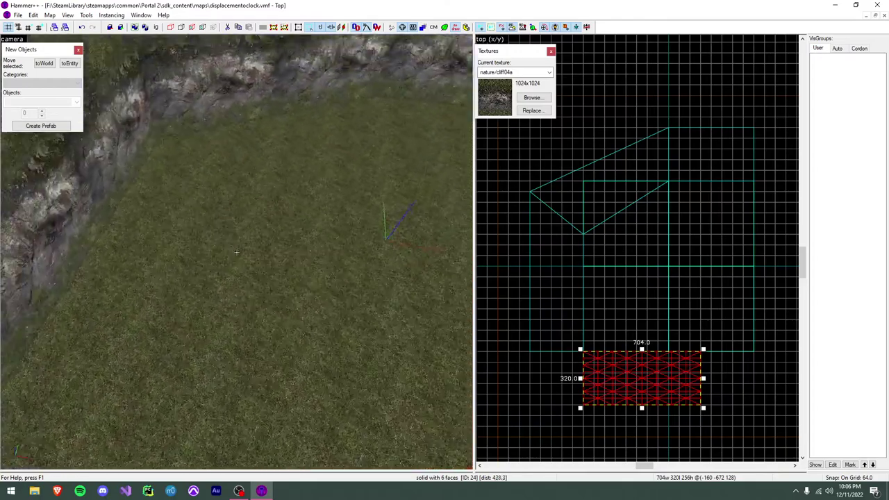
Step: Stretch the block's width from 704 to 1024 units
{"action": "scroll", "coordinate": [655, 279], "scroll_direction": "up", "scroll_amount": 3}
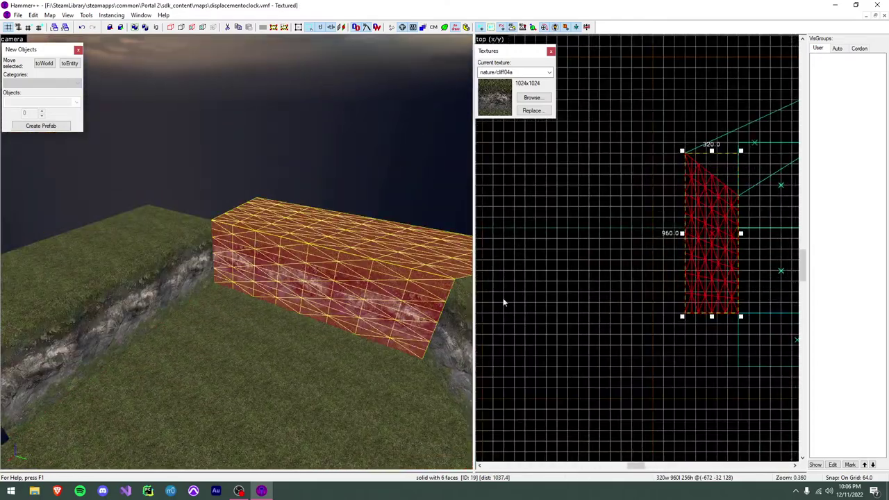
{"action": "scroll", "coordinate": [655, 279], "scroll_direction": "down", "scroll_amount": 3}
{"action": "key", "text": "w"}
{"action": "key", "text": "s"}
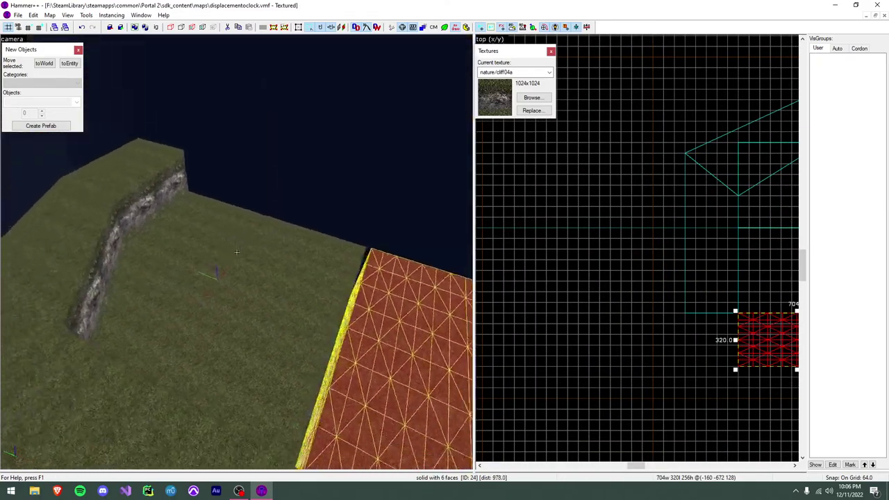
{"action": "key", "text": "z"}
{"action": "scroll", "coordinate": [718, 273], "scroll_direction": "down", "scroll_amount": 1}
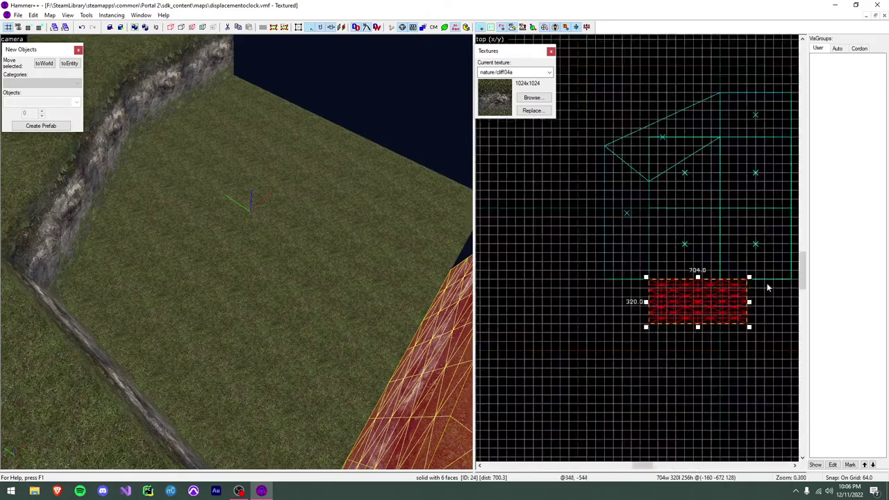
{"action": "left_click_drag", "start_coordinate": [751, 302], "coordinate": [794, 303]}
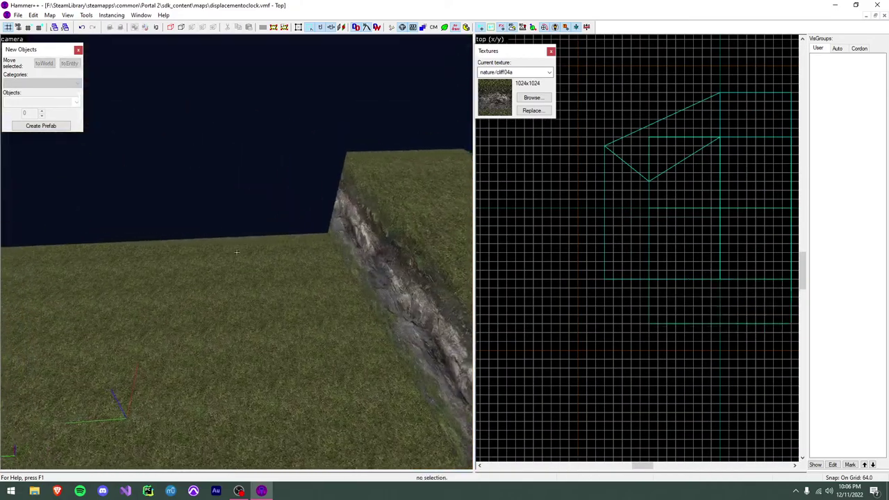
Step: Nudge the right-side vertices up to skew the block into a 1024 × 640 × 256 slanted piece
{"action": "scroll", "coordinate": [492, 276], "scroll_direction": "down", "scroll_amount": 1}
{"action": "scroll", "coordinate": [664, 292], "scroll_direction": "up", "scroll_amount": 2}
{"action": "key", "text": "shift+v"}
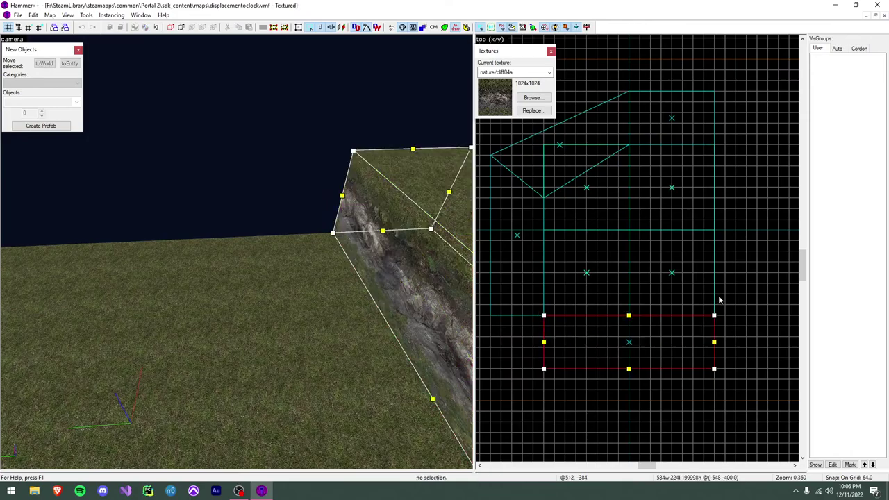
{"action": "key", "text": "Up"}
{"action": "key", "text": "Up"}
{"action": "key", "text": "Up"}
{"action": "key", "text": "Up"}
{"action": "key", "text": "Up"}
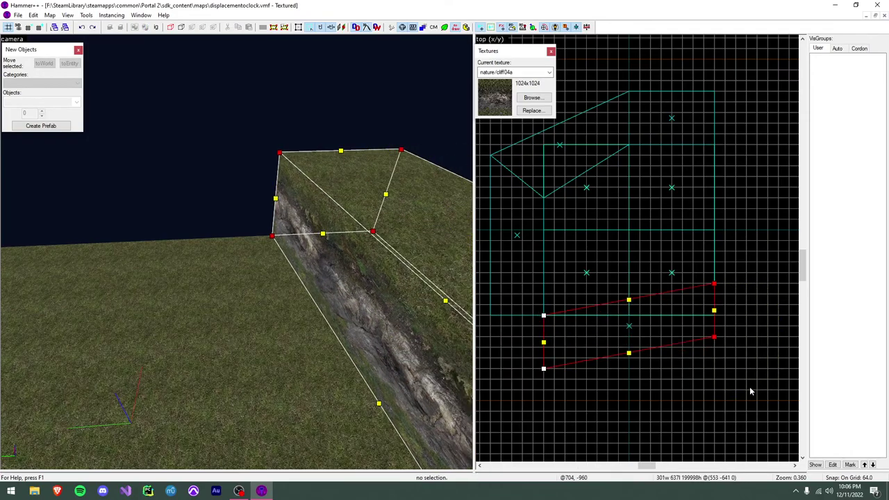
{"action": "key", "text": "shift+s"}
{"action": "mouse_move", "coordinate": [628, 316]}
{"action": "left_mouse_down", "text": "shift"}
{"action": "mouse_move", "coordinate": [528, 229]}
{"action": "mouse_move", "coordinate": [577, 302]}
{"action": "left_mouse_up", "text": "shift"}
Step: Deselect the two diagonal cliff pieces, now meeting in one pointed corner
{"action": "scroll", "coordinate": [577, 302], "scroll_direction": "down", "scroll_amount": 5}
{"action": "scroll", "coordinate": [578, 302], "scroll_direction": "up", "scroll_amount": 10}
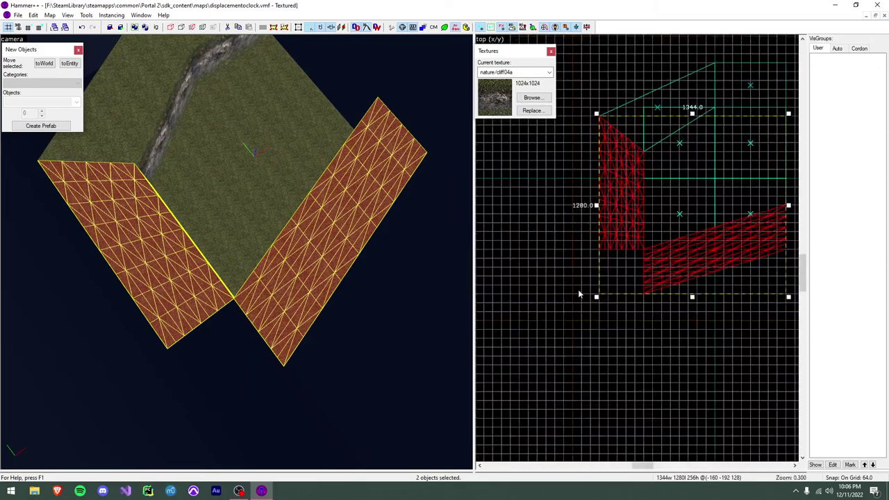
{"action": "left_click", "coordinate": [630, 261]}
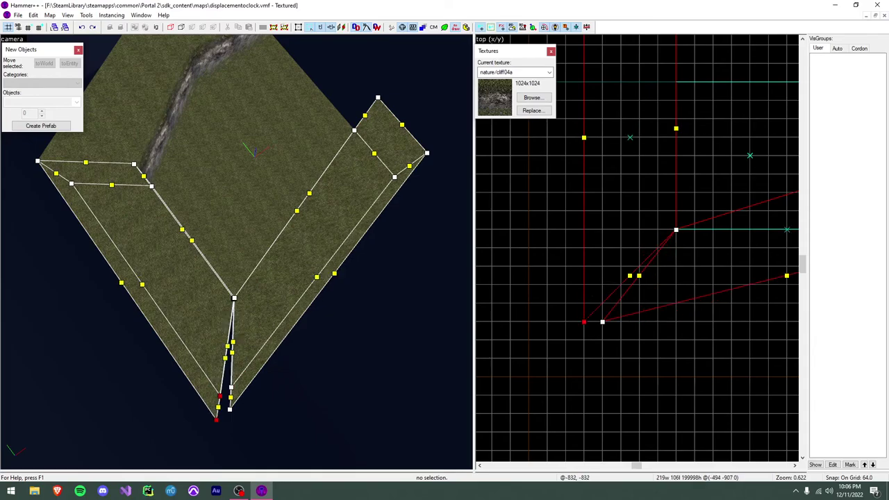
{"action": "scroll", "coordinate": [691, 288], "scroll_direction": "down", "scroll_amount": 4}
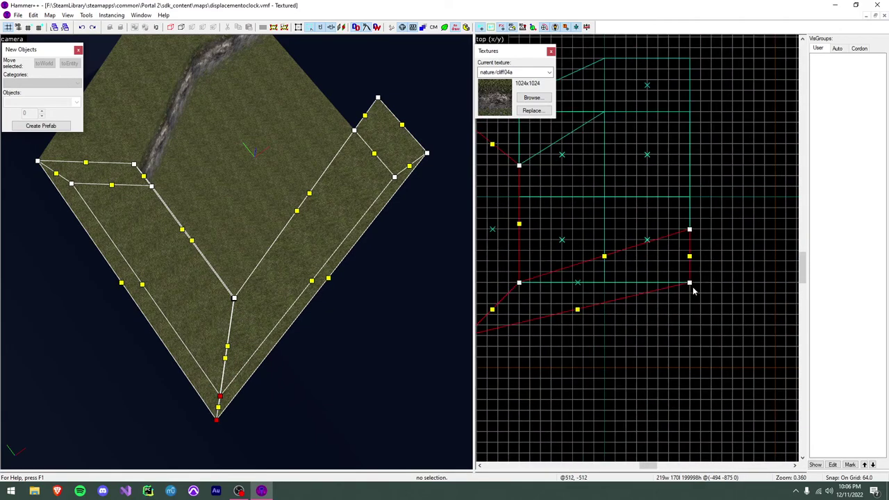